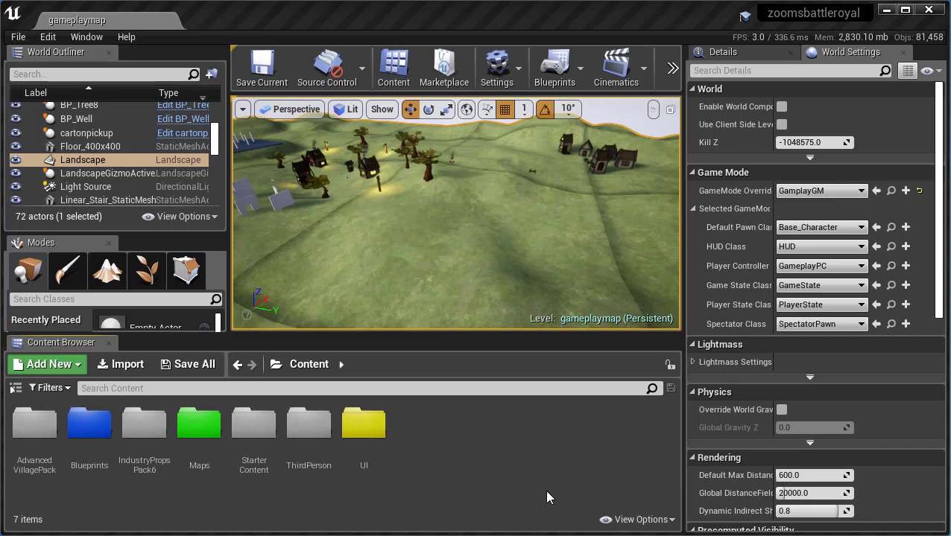
# Step: Create a folder named weather under Content and open it
pyautogui.rightClick(426, 430)
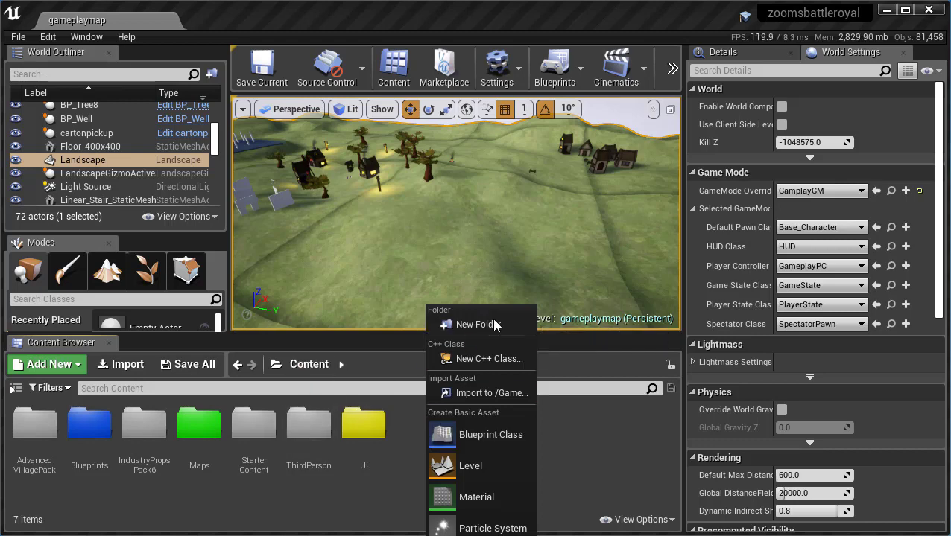
pyautogui.click(468, 325)
pyautogui.write('weat')
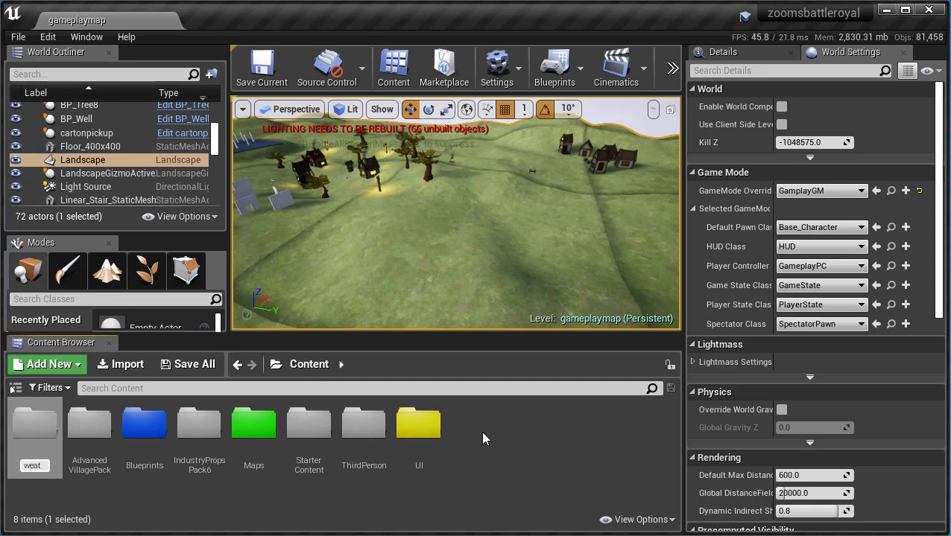
pyautogui.write('her')
pyautogui.press('Return')
pyautogui.doubleClick(420, 432)
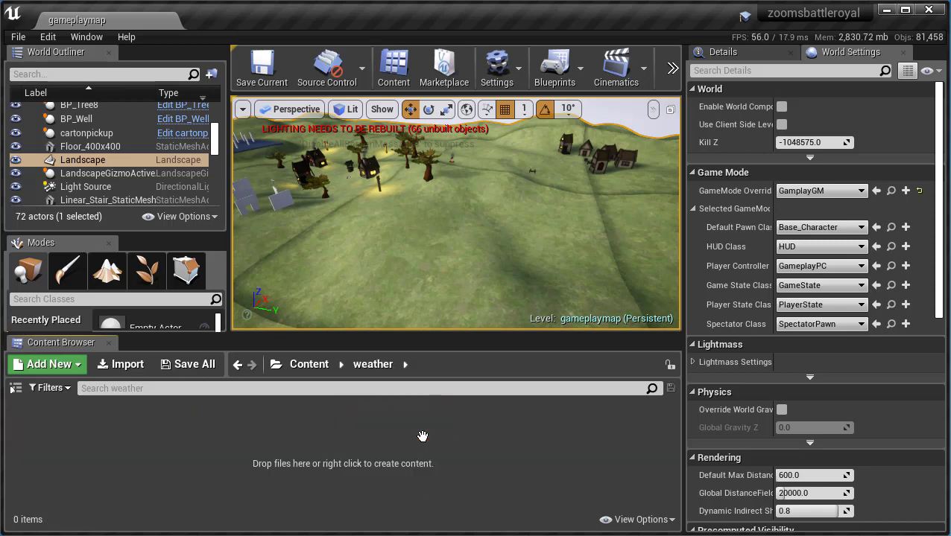
# Step: Create a new material named weathermat inside the weather folder
pyautogui.rightClick(298, 509)
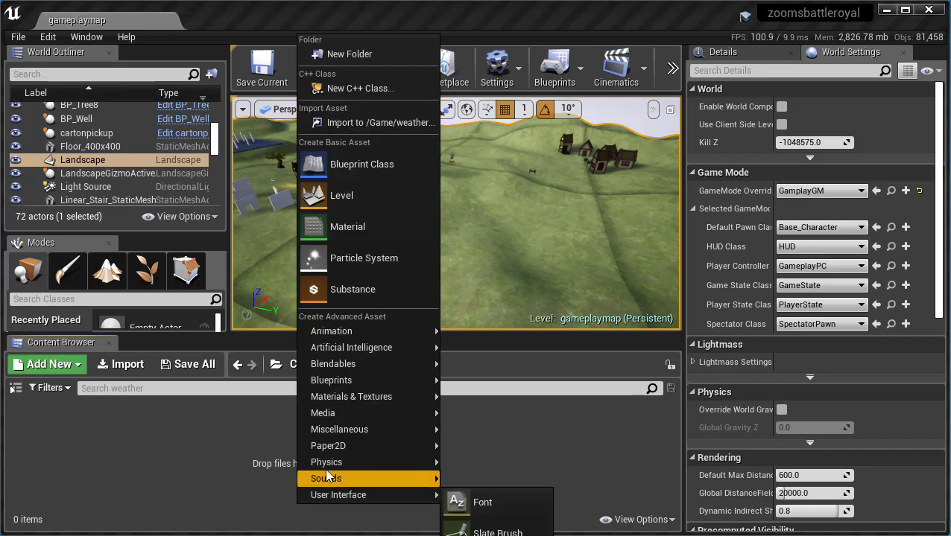
pyautogui.moveTo(341, 396)
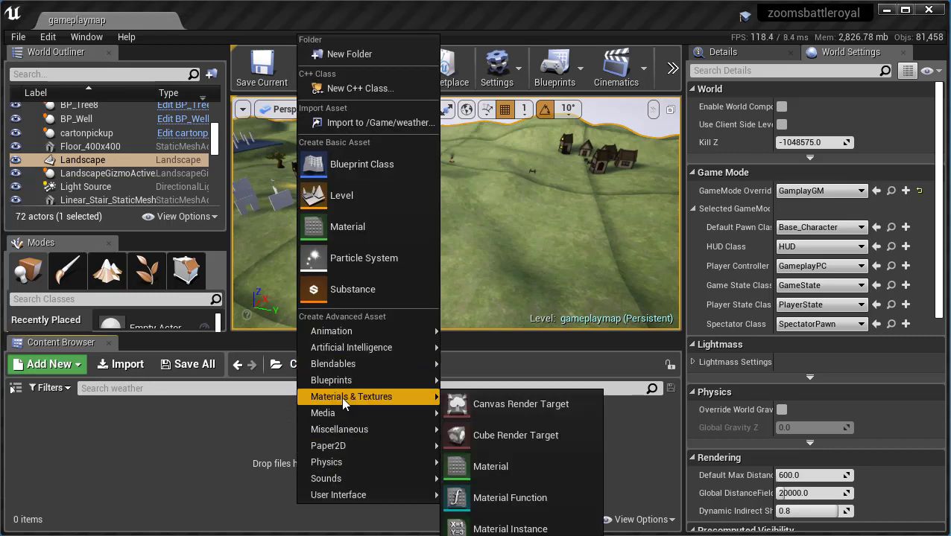
pyautogui.click(492, 467)
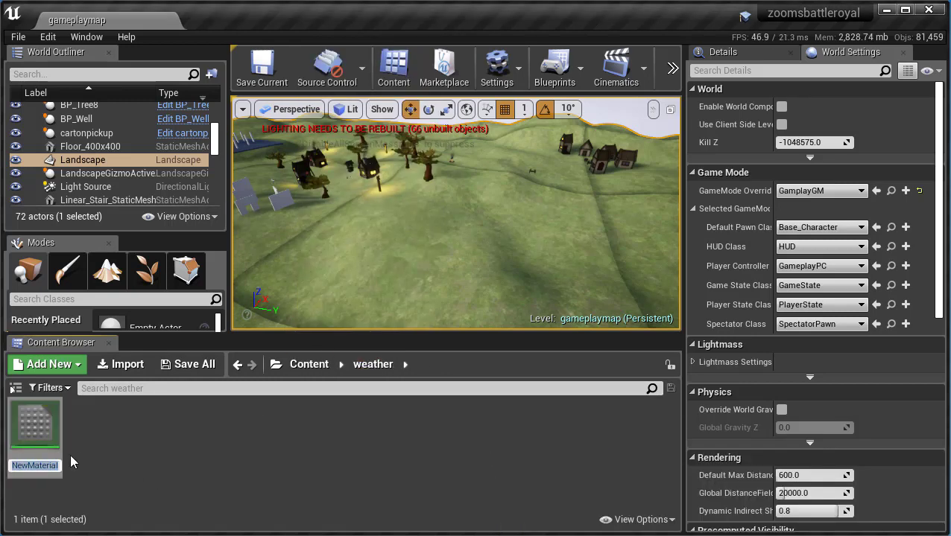
pyautogui.write('weather')
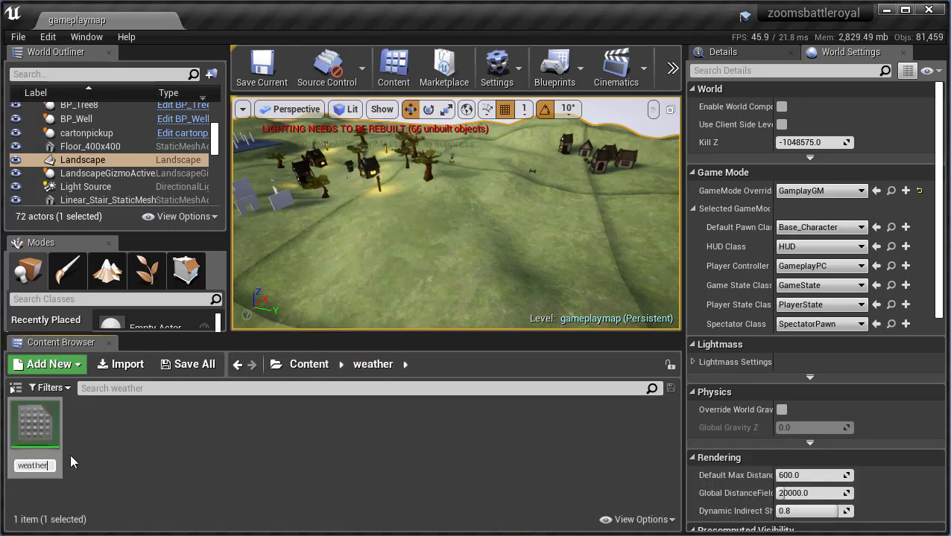
pyautogui.write('mat')
pyautogui.press('Return')
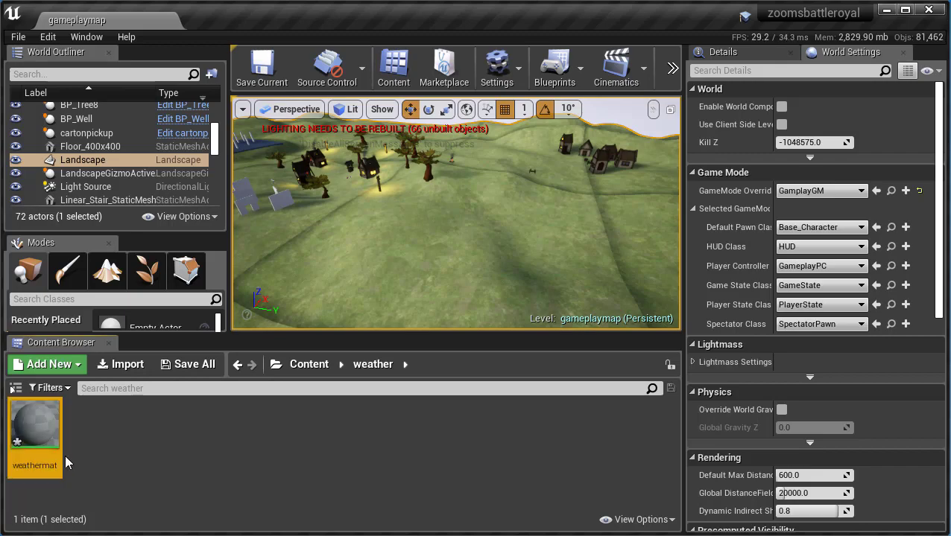
# Step: Open weathermat and add a vector parameter feeding its Base Color
pyautogui.doubleClick(39, 421)
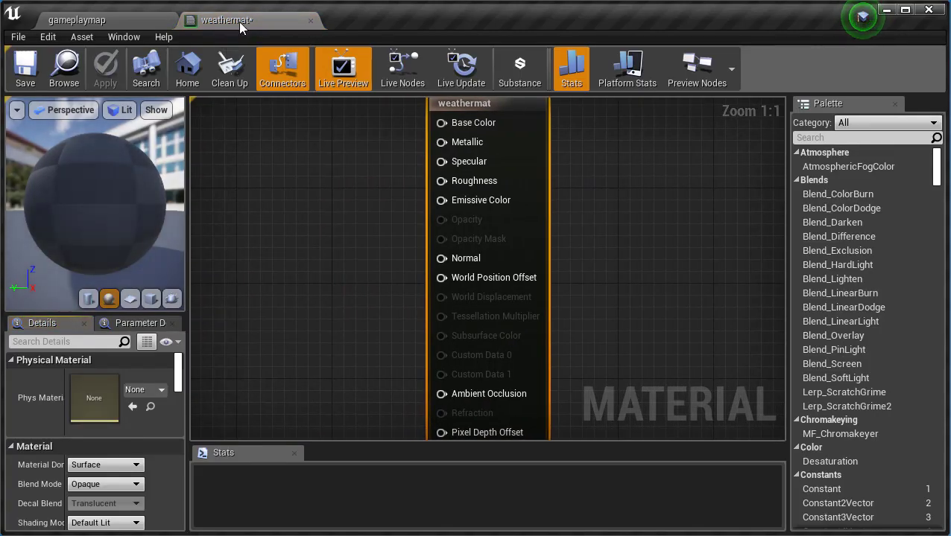
pyautogui.scroll(-2, 319, 156)
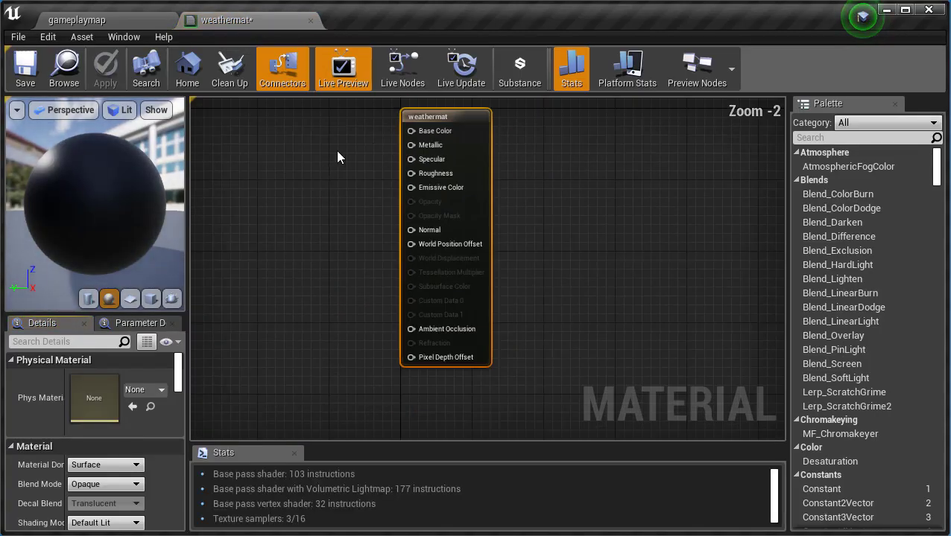
pyautogui.moveTo(339, 155); pyautogui.dragTo(394, 204, button='right')
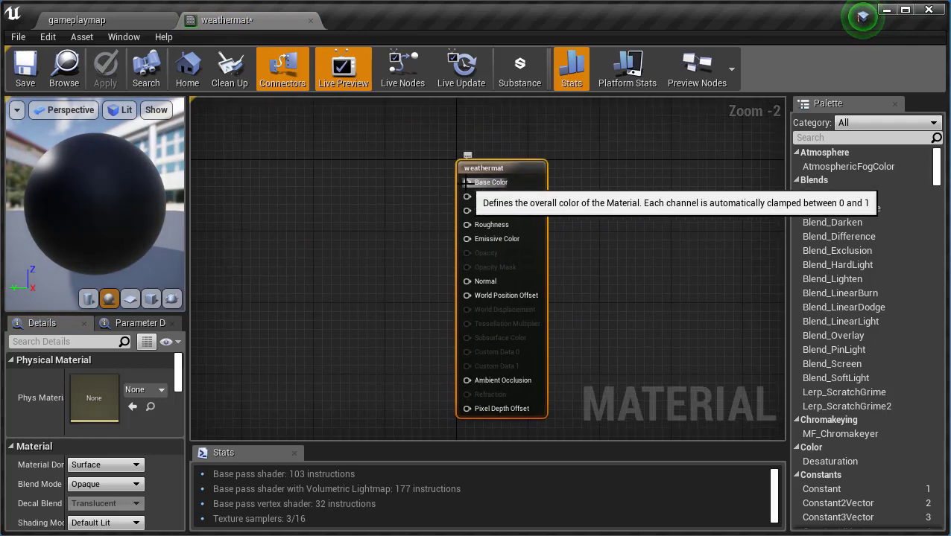
pyautogui.moveTo(468, 182); pyautogui.dragTo(316, 162)
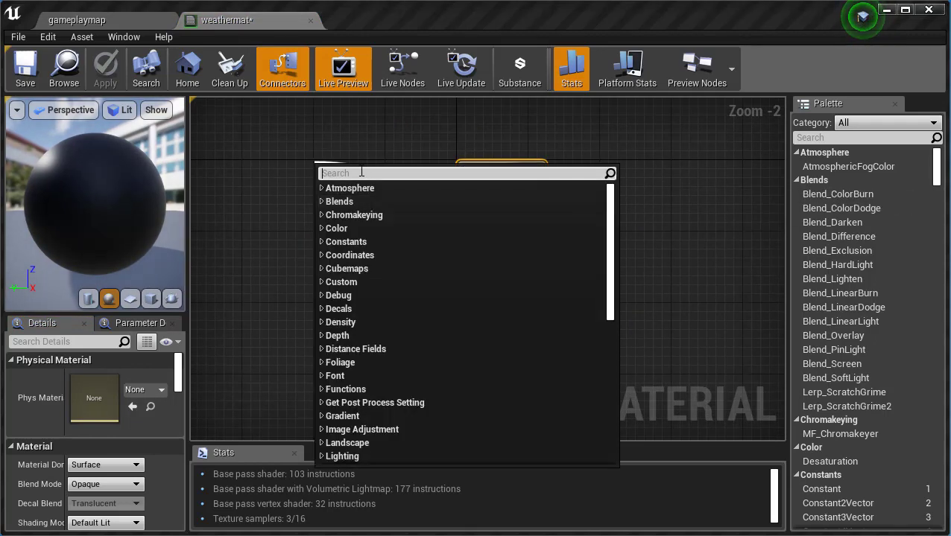
pyautogui.write('vector')
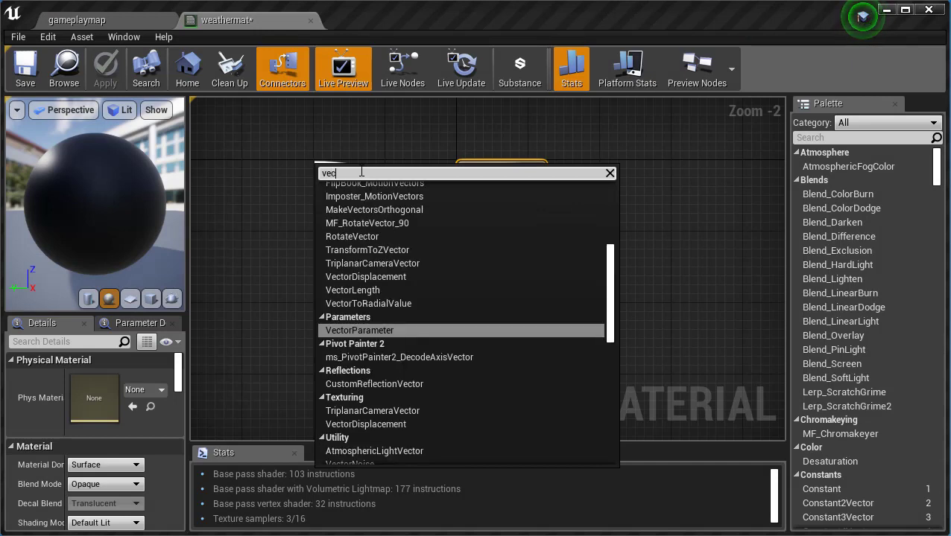
pyautogui.click(373, 330)
pyautogui.moveTo(357, 185); pyautogui.dragTo(333, 157)
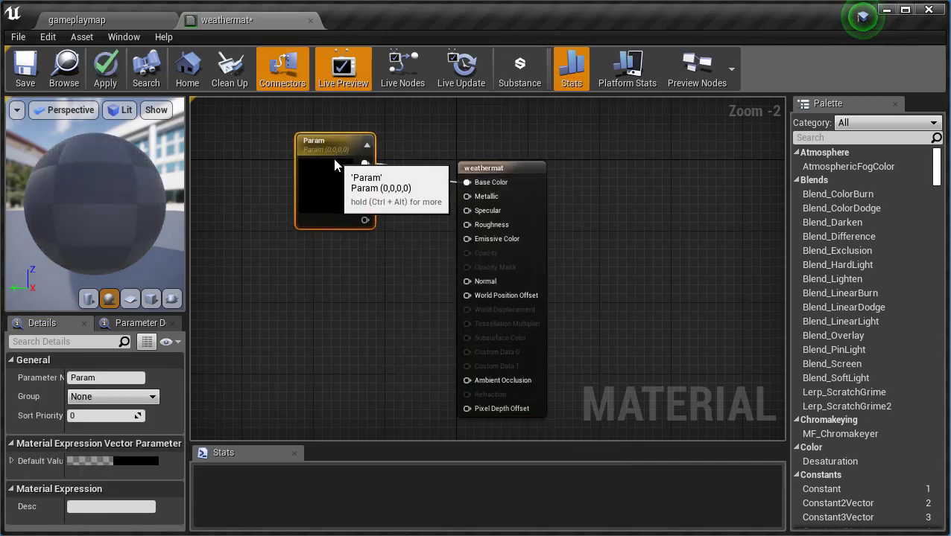
# Step: Set the Param node's colour to fully saturated, bright blue
pyautogui.doubleClick(327, 187)
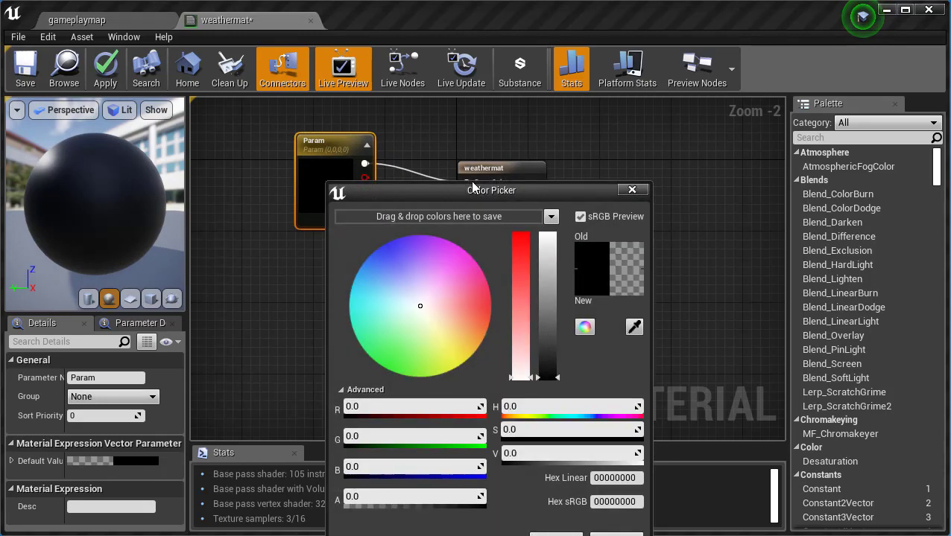
pyautogui.moveTo(470, 192); pyautogui.dragTo(408, 120)
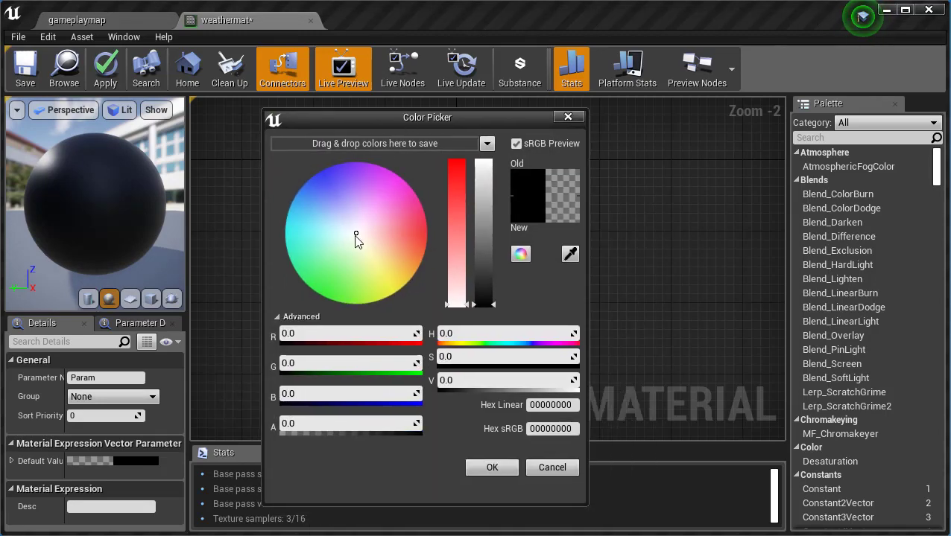
pyautogui.moveTo(356, 239)
pyautogui.mouseDown()
pyautogui.moveTo(337, 200)
pyautogui.moveTo(303, 167)
pyautogui.mouseUp()
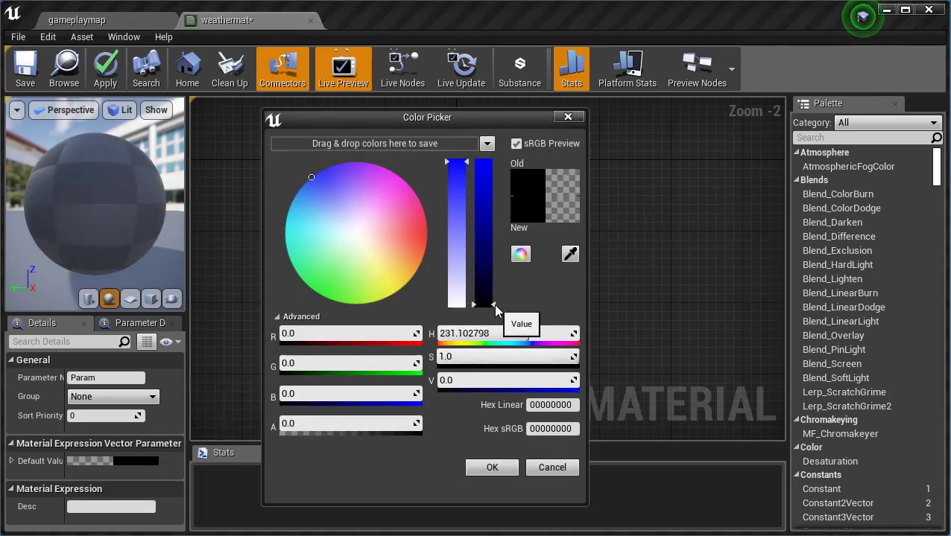
pyautogui.moveTo(495, 306); pyautogui.dragTo(493, 160)
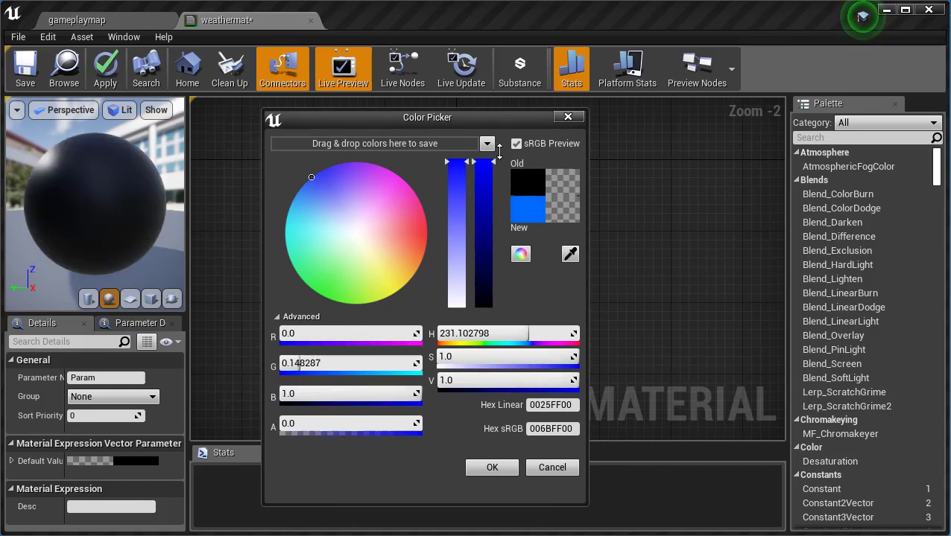
pyautogui.click(506, 468)
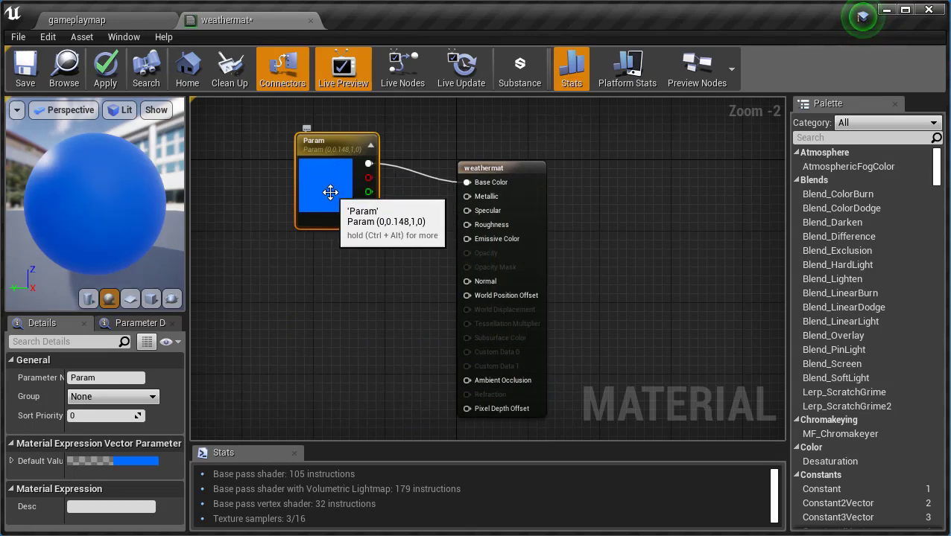
# Step: Set weathermat's blend mode to Translucent and make it two-sided
pyautogui.click(528, 169)
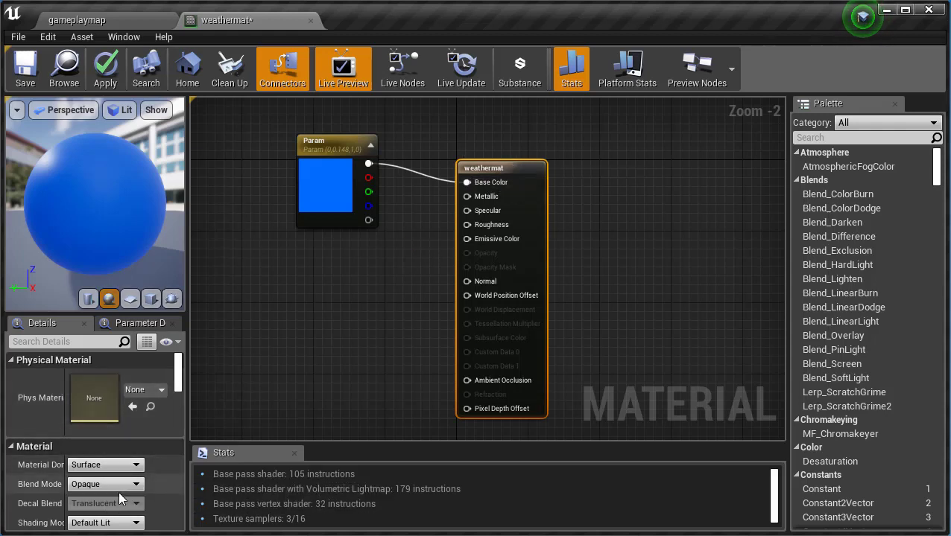
pyautogui.scroll(-1, 97, 485)
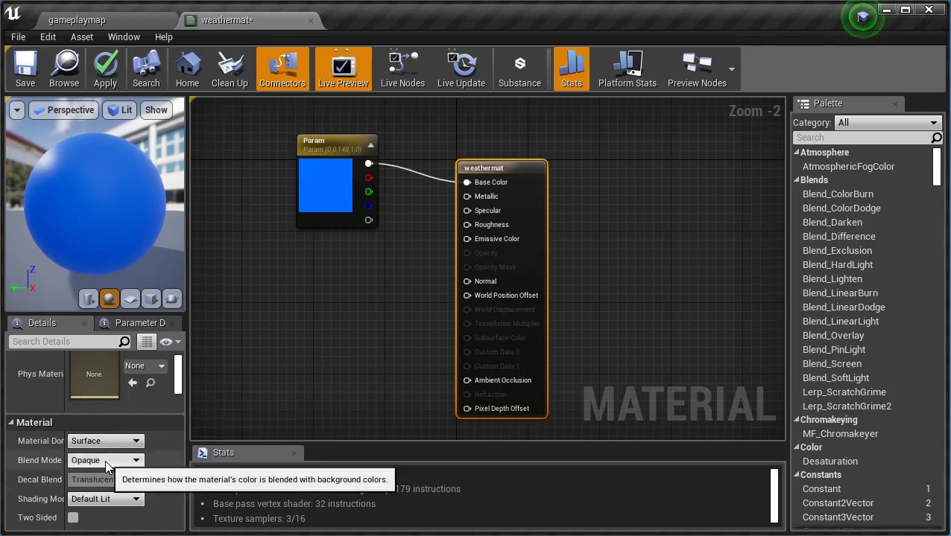
pyautogui.click(105, 459)
pyautogui.click(102, 492)
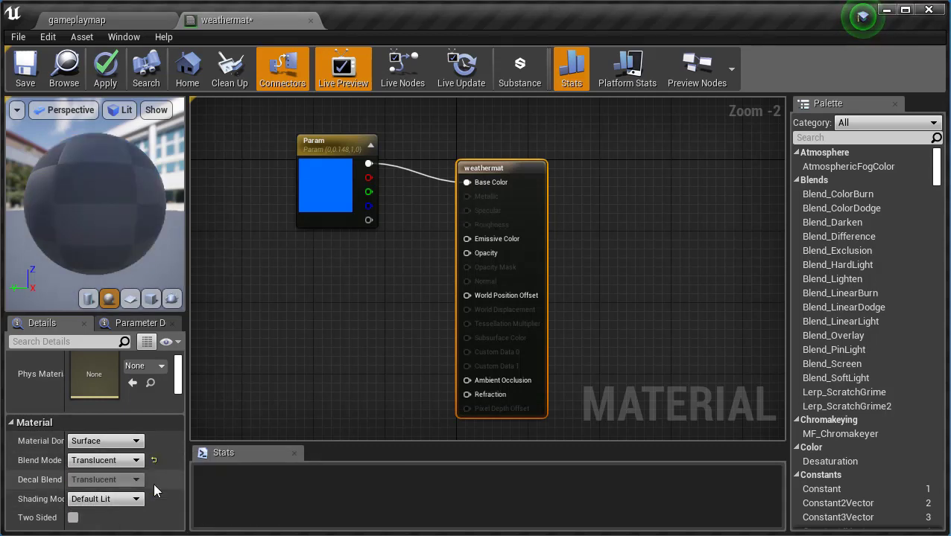
pyautogui.scroll(-2, 152, 483)
pyautogui.click(73, 469)
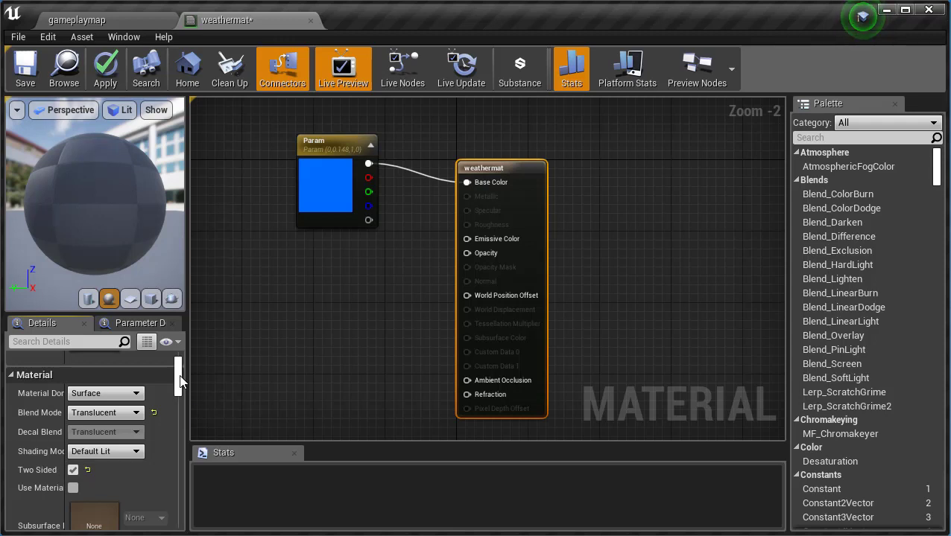
# Step: Lower the material's Directional lighting intensity to 0.1
pyautogui.moveTo(179, 381); pyautogui.dragTo(178, 395)
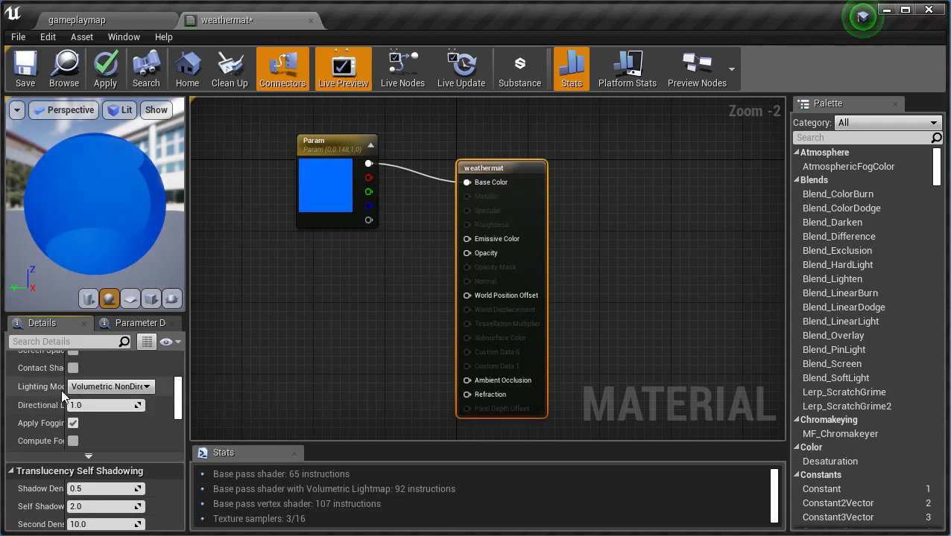
pyautogui.moveTo(67, 392)
pyautogui.mouseDown()
pyautogui.moveTo(131, 394)
pyautogui.moveTo(69, 395)
pyautogui.mouseUp()
pyautogui.click(104, 405)
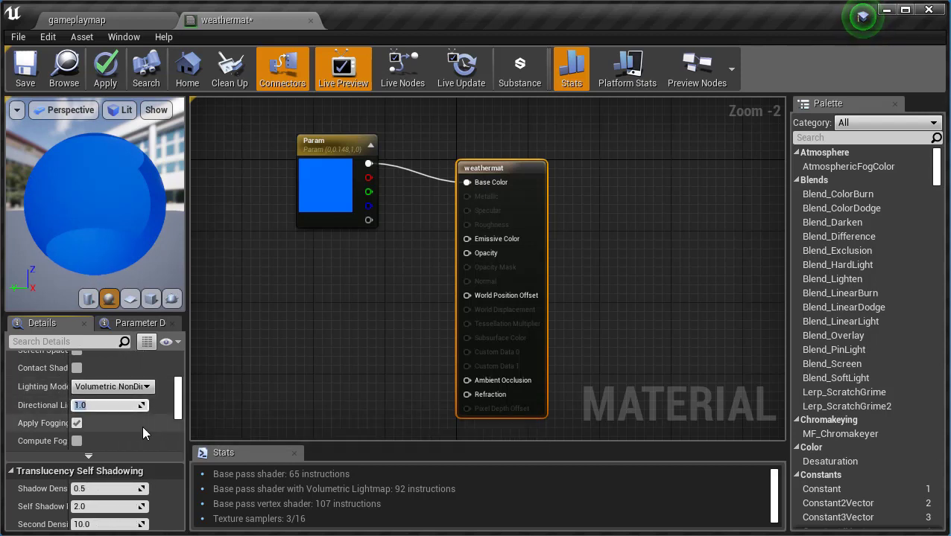
pyautogui.press('BackSpace')
pyautogui.write('0.1')
pyautogui.press('Return')
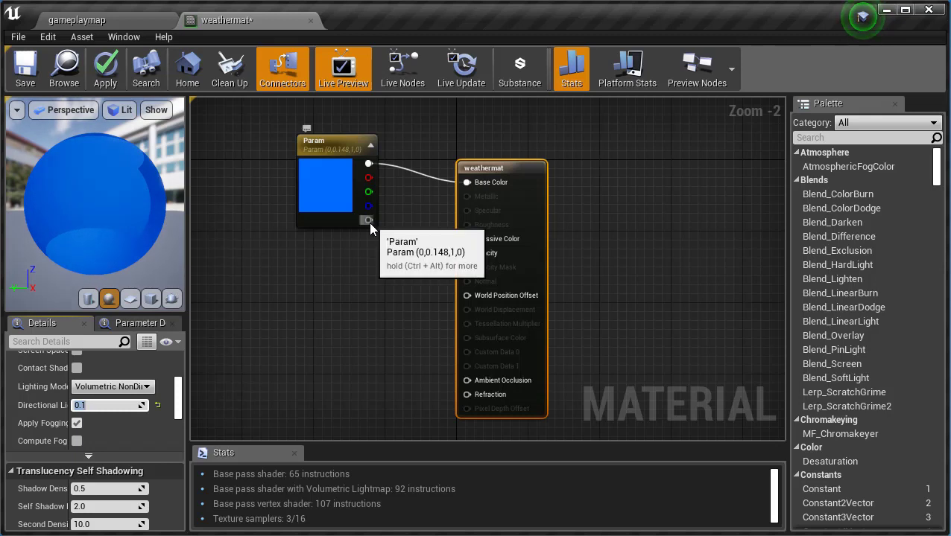
# Step: Wire Param's alpha to Opacity and set its default A value to 0.3
pyautogui.moveTo(368, 221); pyautogui.dragTo(468, 258)
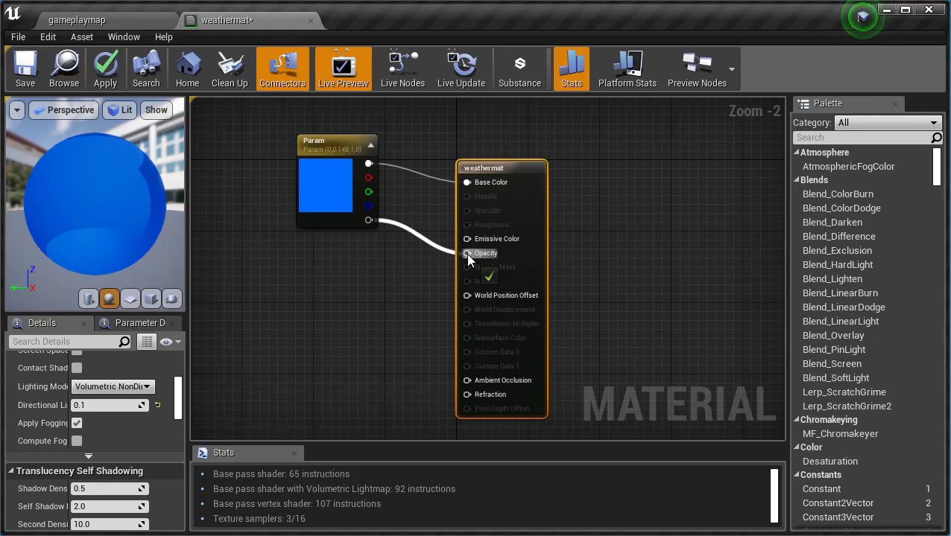
pyautogui.moveTo(467, 255); pyautogui.dragTo(467, 255)
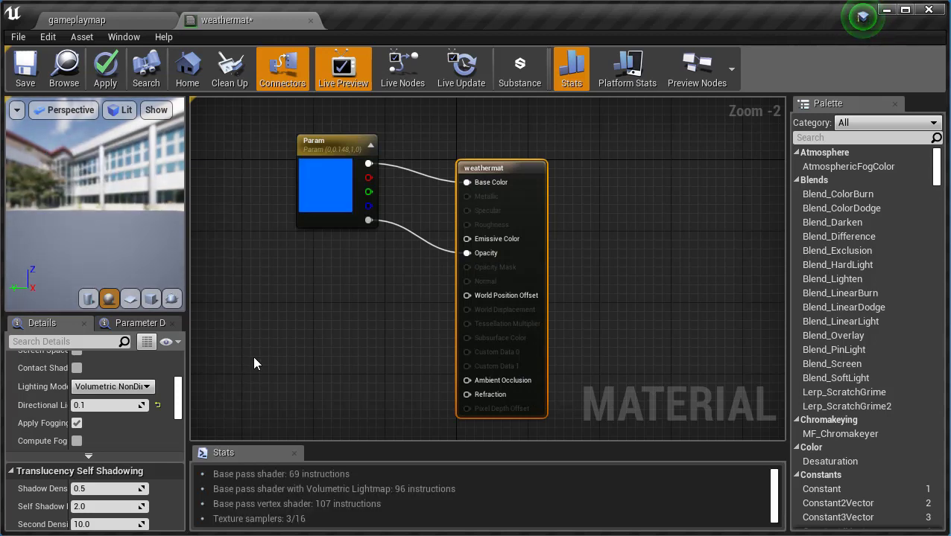
pyautogui.click(136, 327)
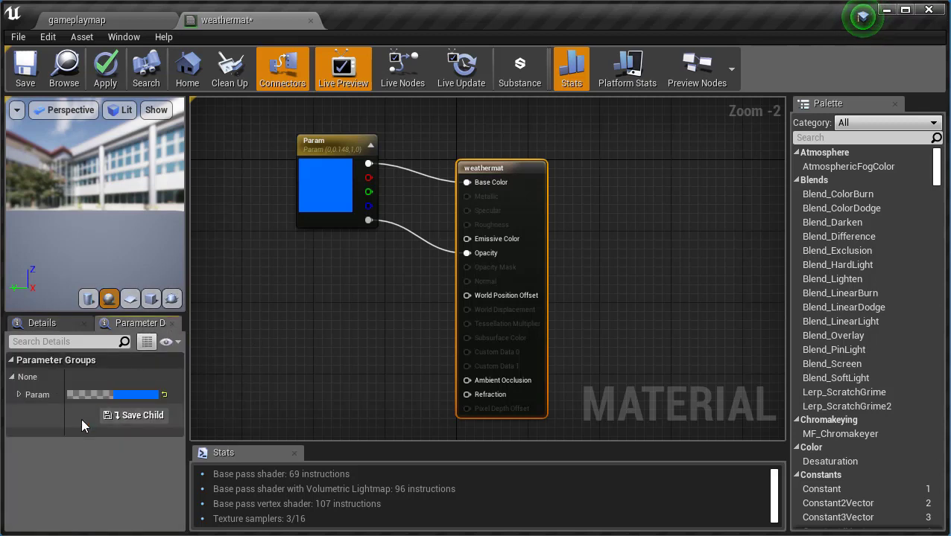
pyautogui.click(18, 396)
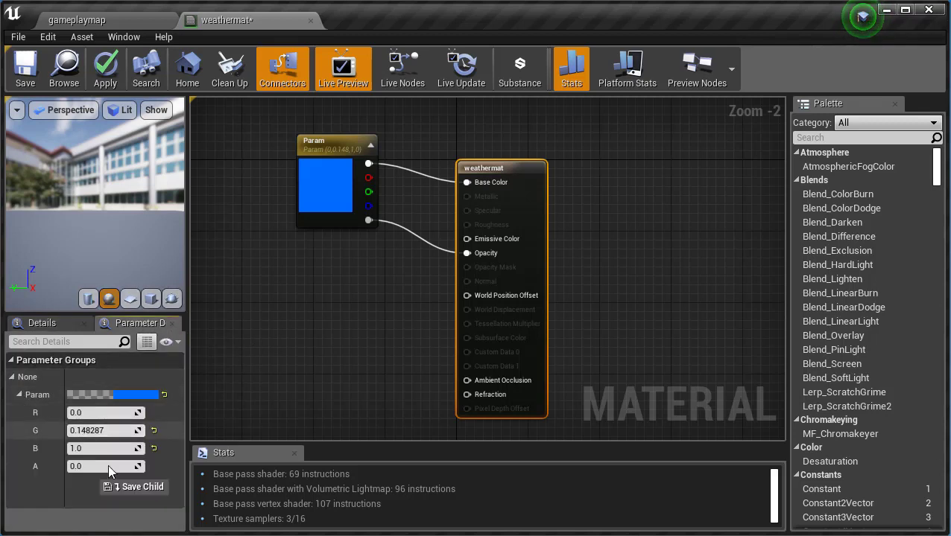
pyautogui.click(80, 467)
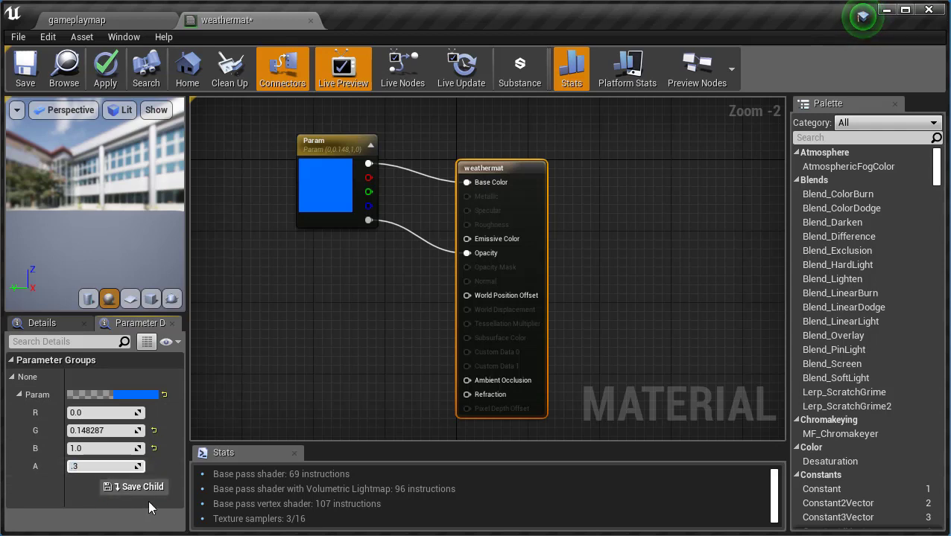
pyautogui.press('Return')
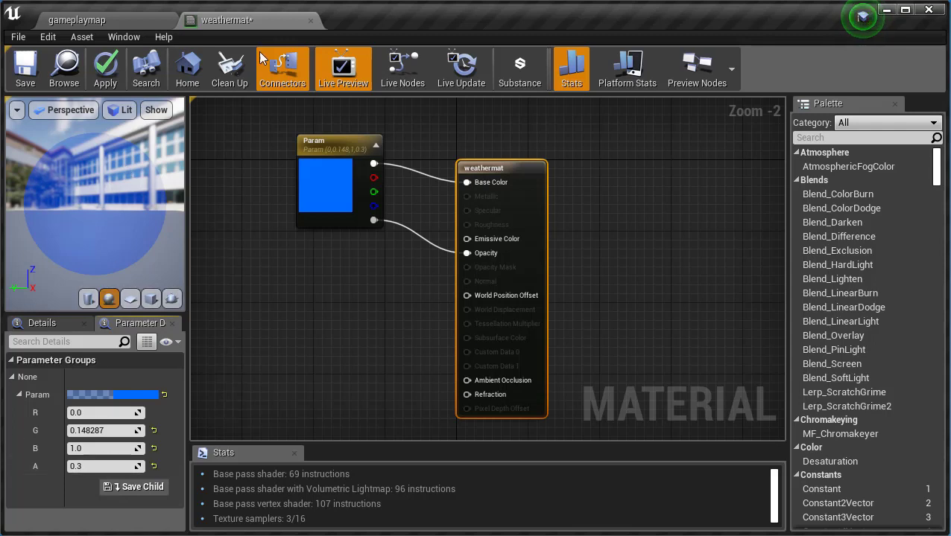
# Step: Save weathermat to /Game/weather/weathermat
pyautogui.click(25, 75)
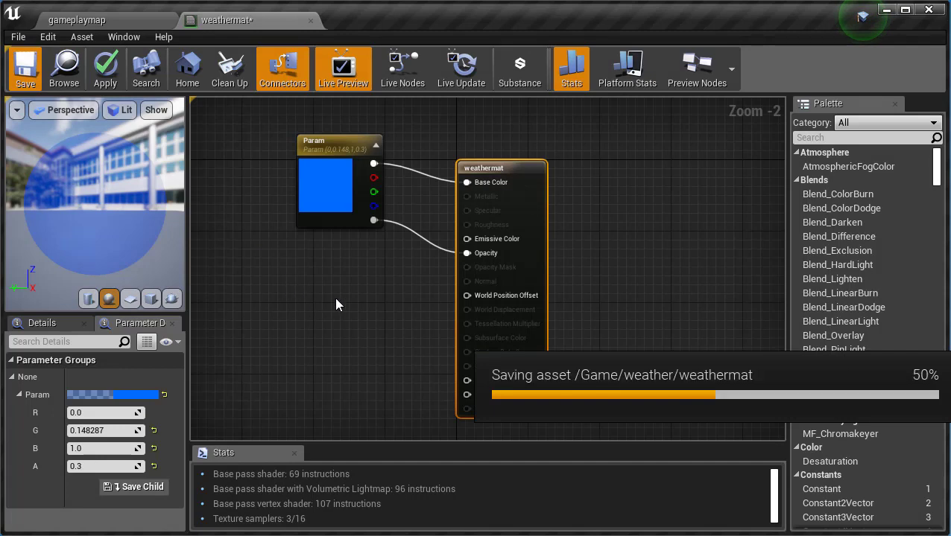
# Step: Back in gameplaymap, create an Actor-based blueprint named weather in the weather folder and open it
pyautogui.click(129, 24)
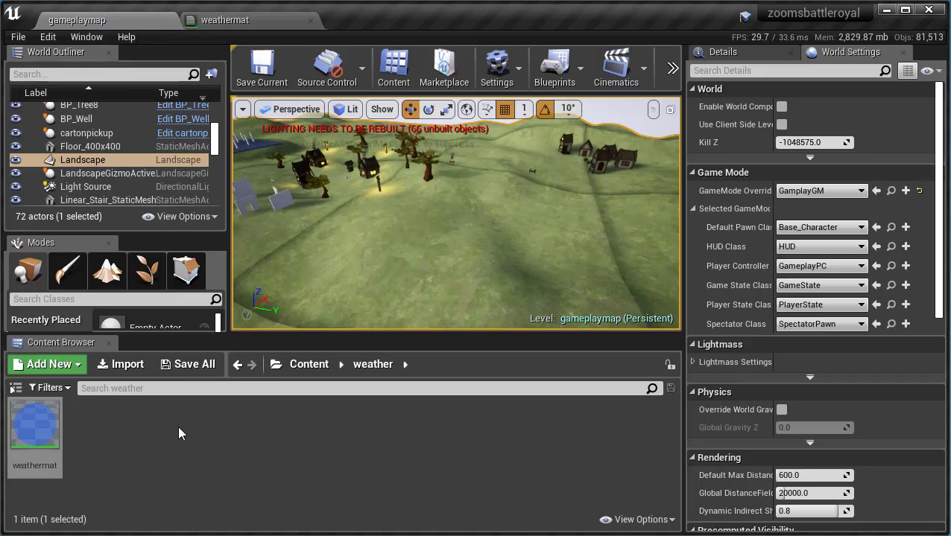
pyautogui.rightClick(197, 491)
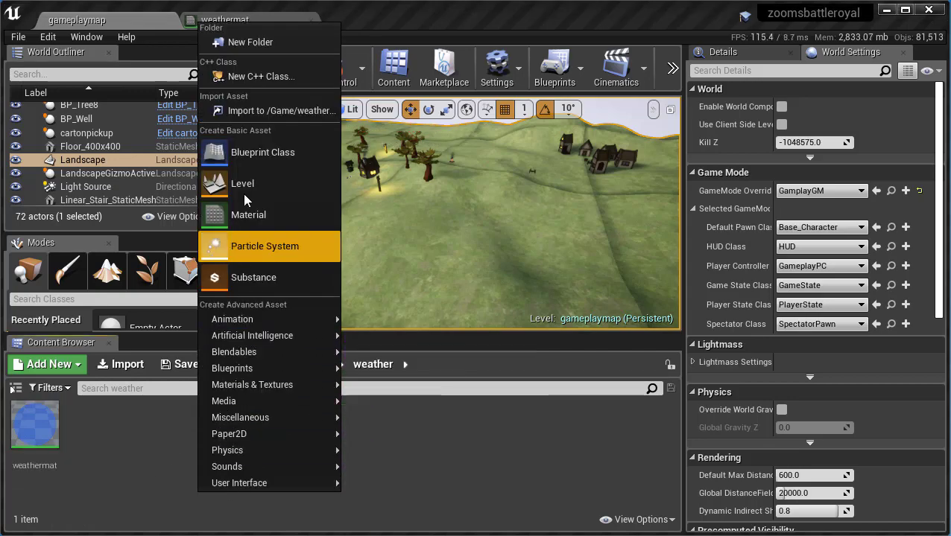
pyautogui.click(261, 150)
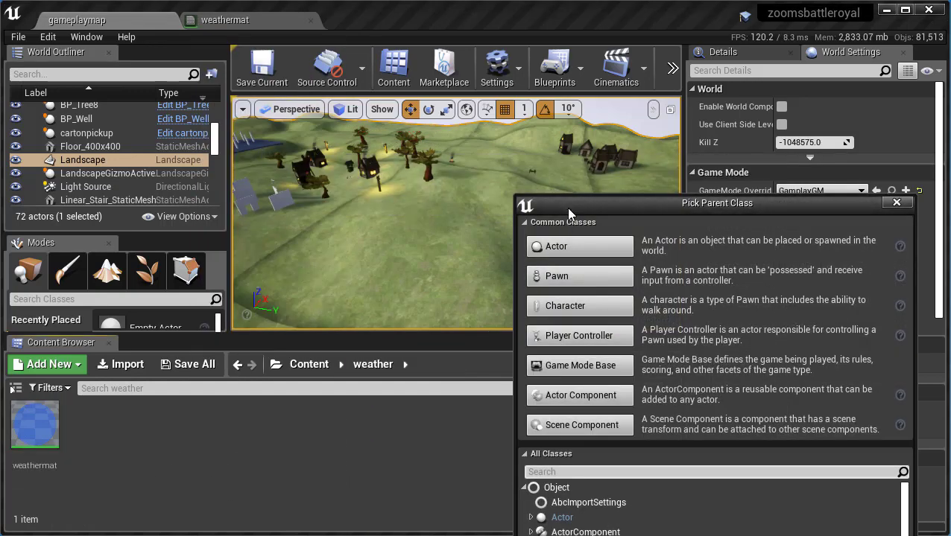
pyautogui.moveTo(566, 207); pyautogui.dragTo(292, 14)
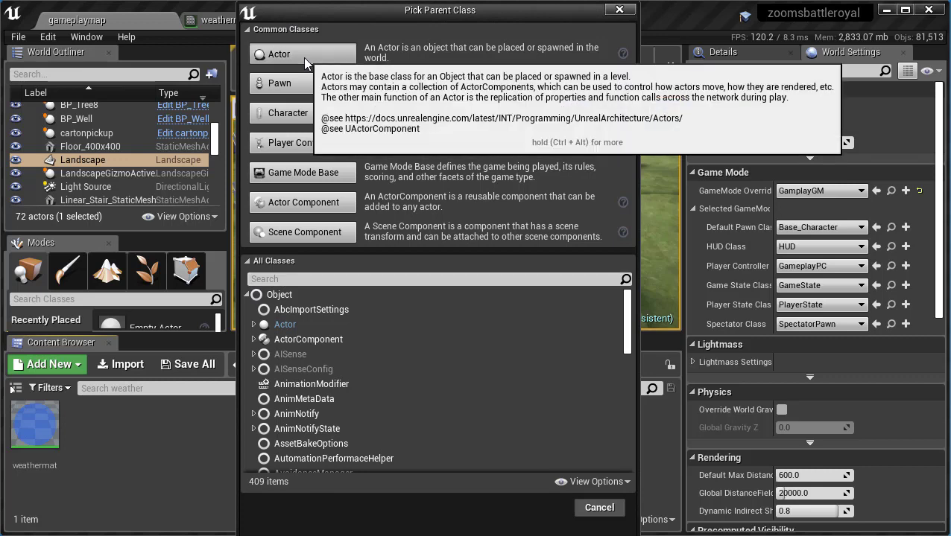
pyautogui.click(305, 63)
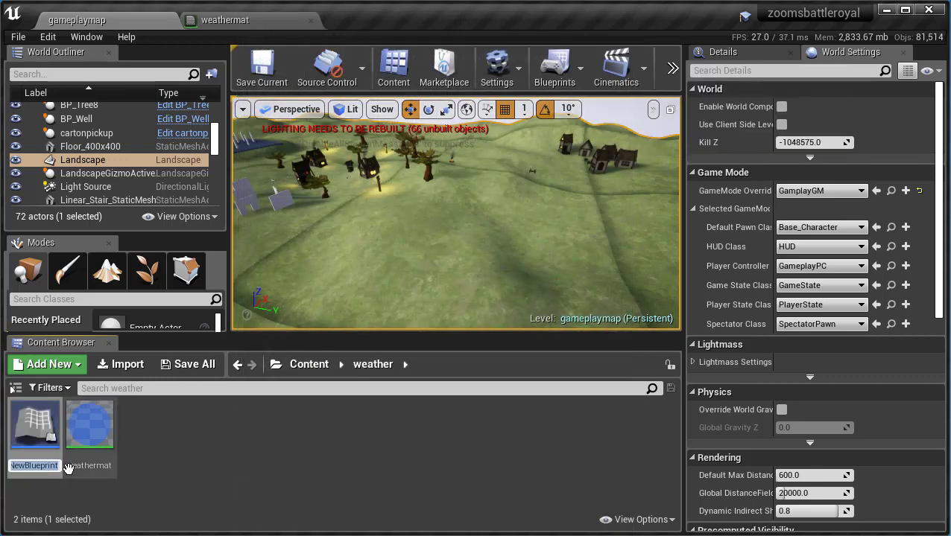
pyautogui.write('weather')
pyautogui.press('Return')
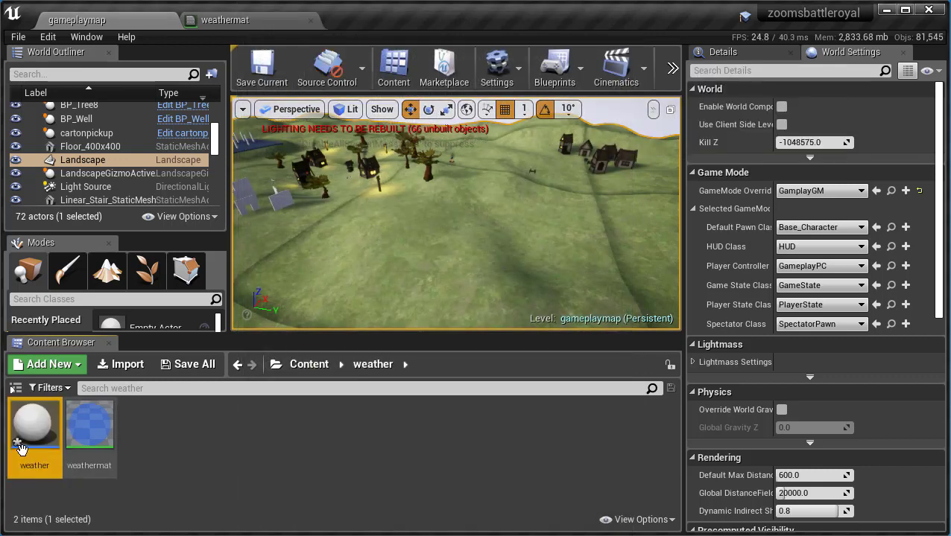
pyautogui.doubleClick(34, 419)
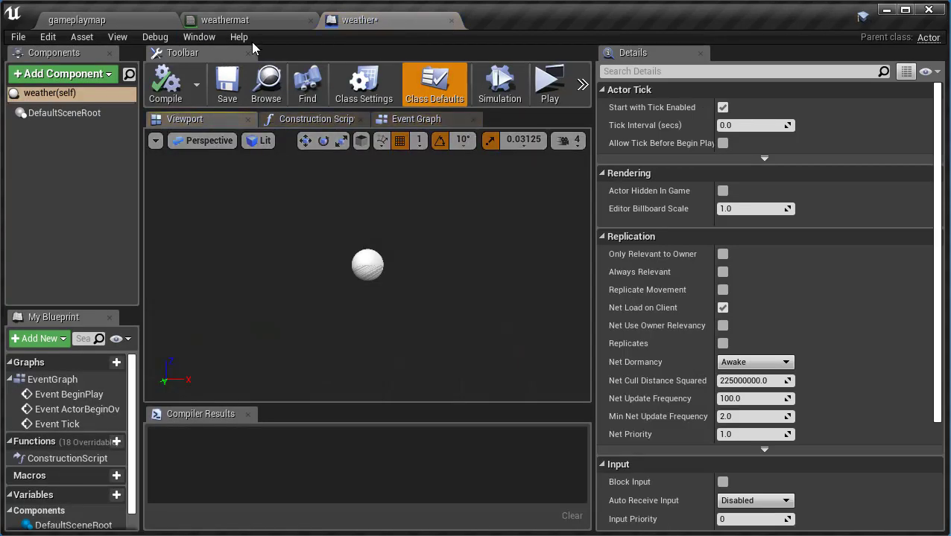
# Step: Add a StaticMesh component to the weather blueprint and compile it
pyautogui.click(55, 74)
pyautogui.write('stati')
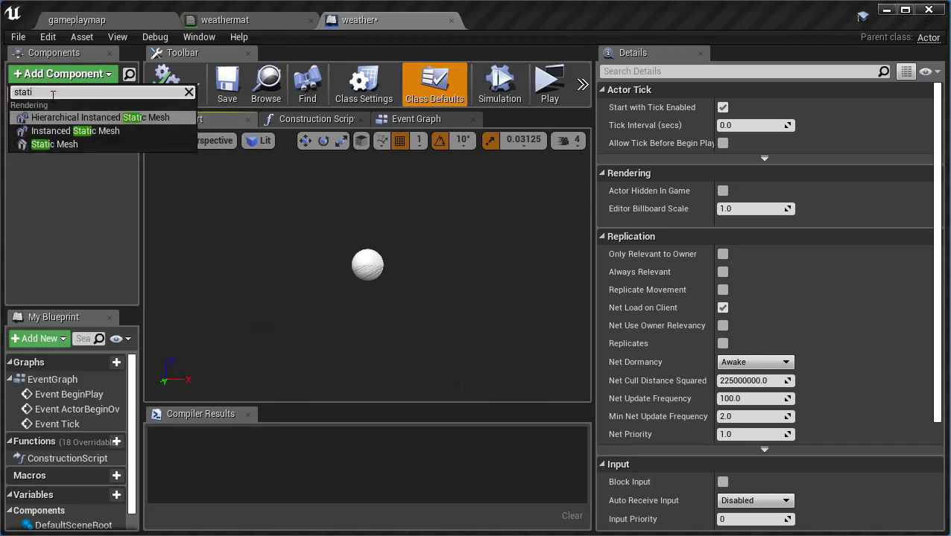
pyautogui.click(54, 144)
pyautogui.press('Return')
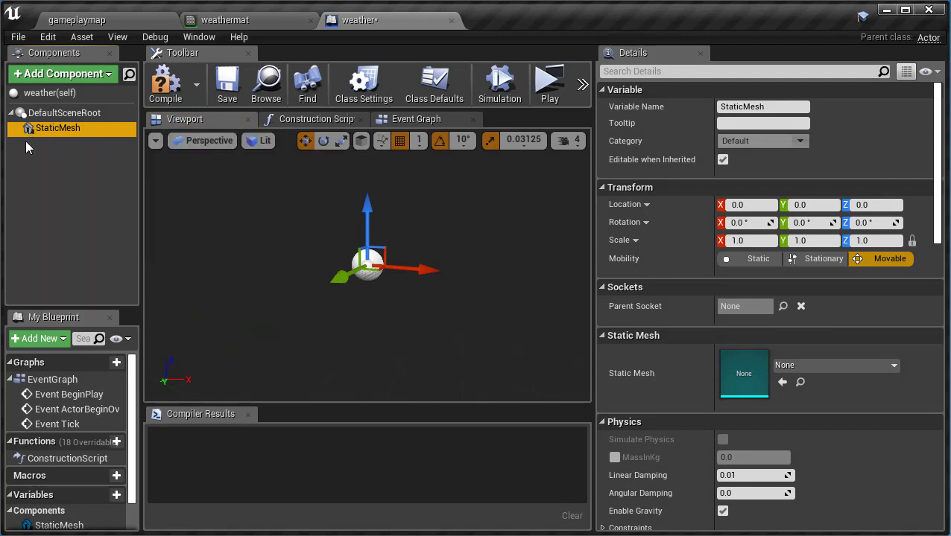
pyautogui.click(166, 88)
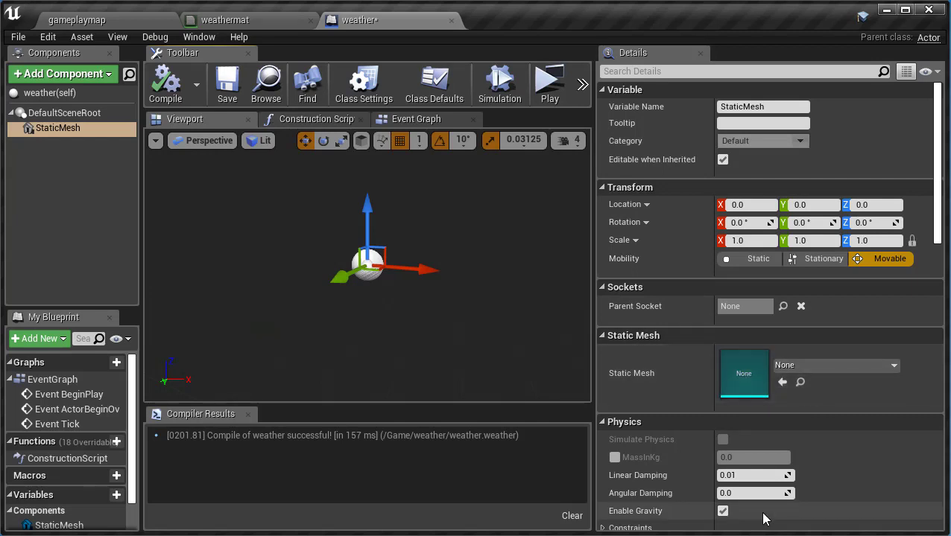
# Step: Set the StaticMesh component's mesh to Shape_Sphere
pyautogui.click(850, 366)
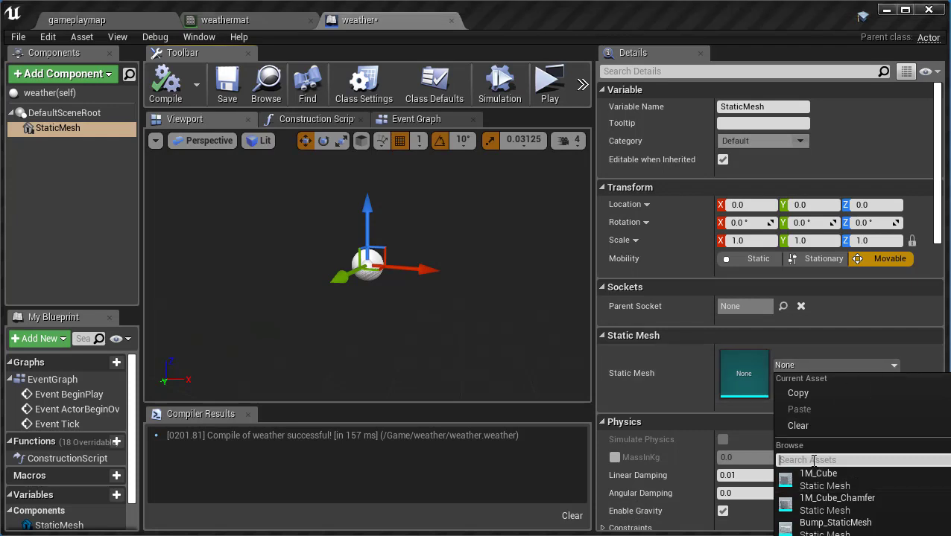
pyautogui.write('sphere')
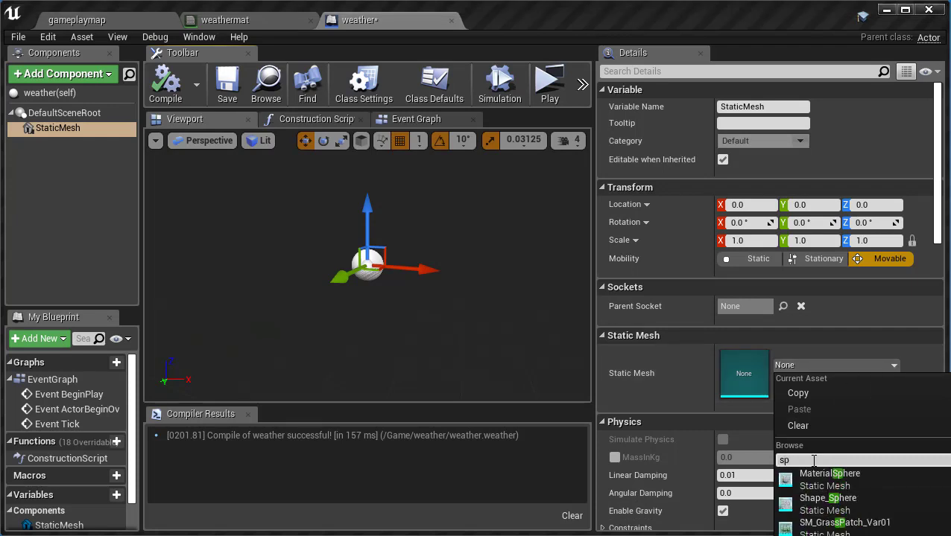
pyautogui.click(825, 503)
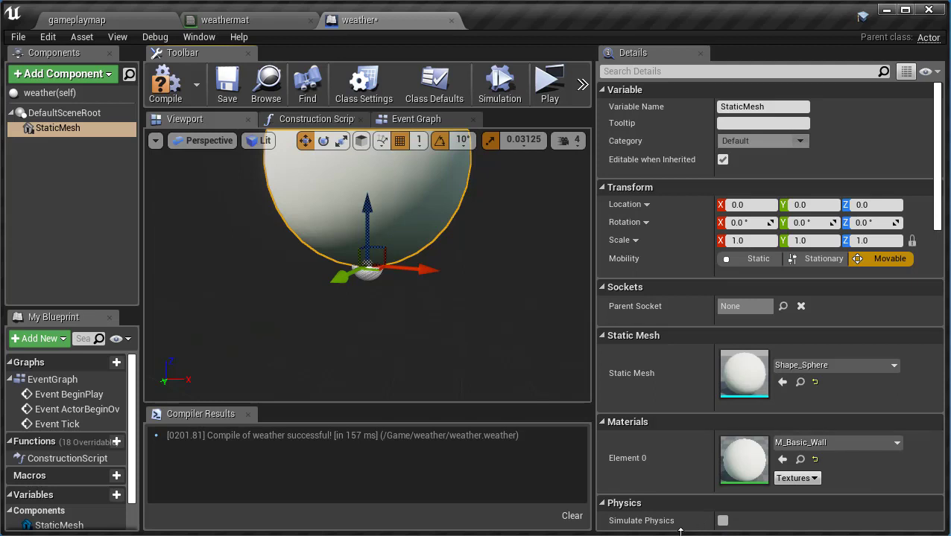
# Step: Assign the weathermat material to the sphere's Element 0 slot
pyautogui.moveTo(680, 532); pyautogui.dragTo(680, 409)
pyautogui.scroll(-3, 891, 335)
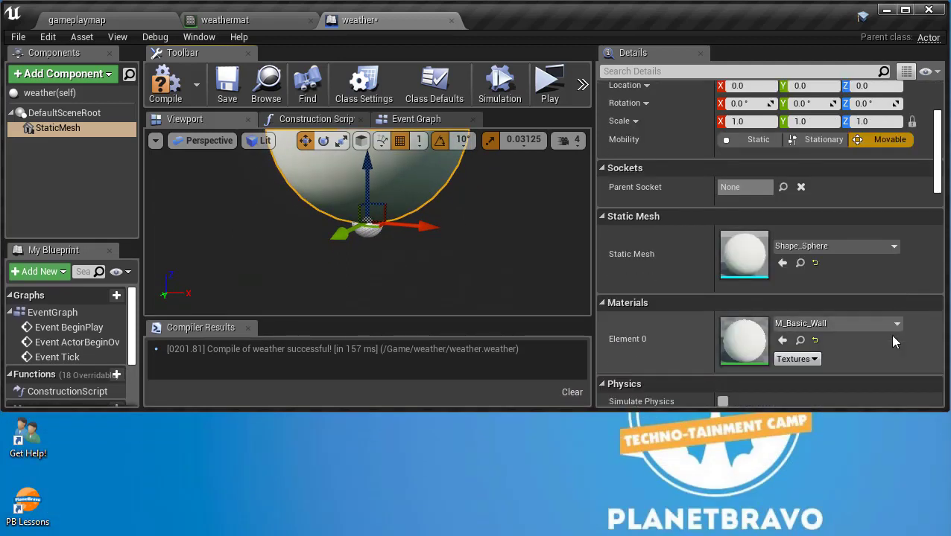
pyautogui.scroll(-2, 898, 337)
pyautogui.moveTo(944, 339); pyautogui.dragTo(818, 339)
pyautogui.click(746, 203)
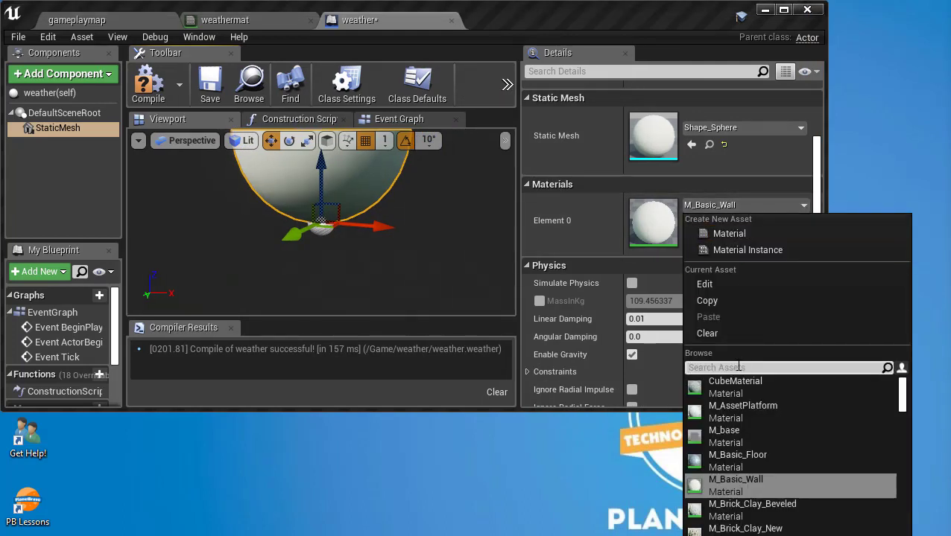
pyautogui.write('weah')
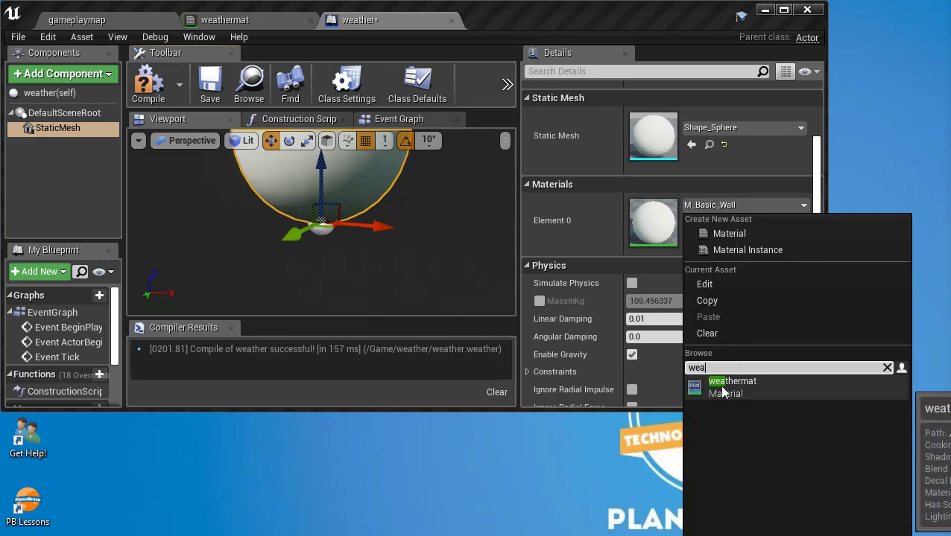
pyautogui.click(724, 386)
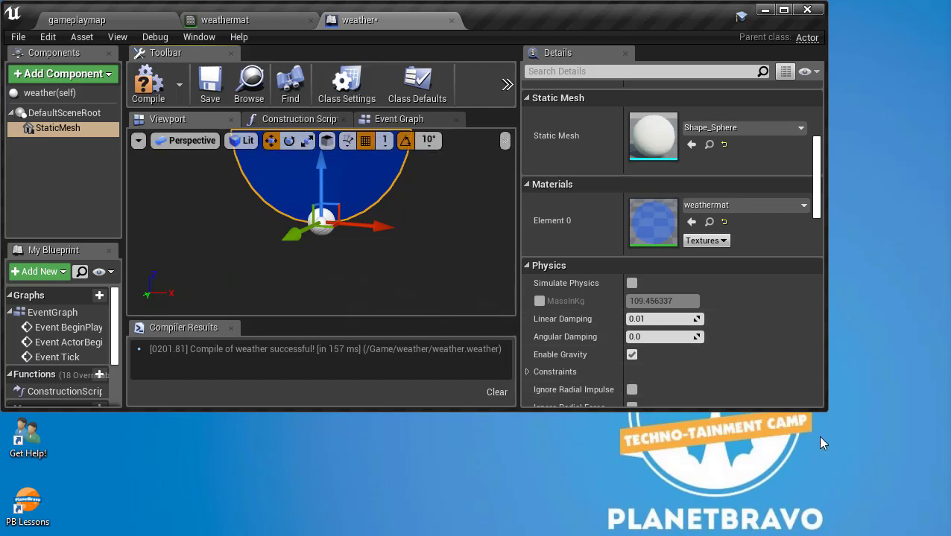
pyautogui.moveTo(825, 410); pyautogui.dragTo(944, 530)
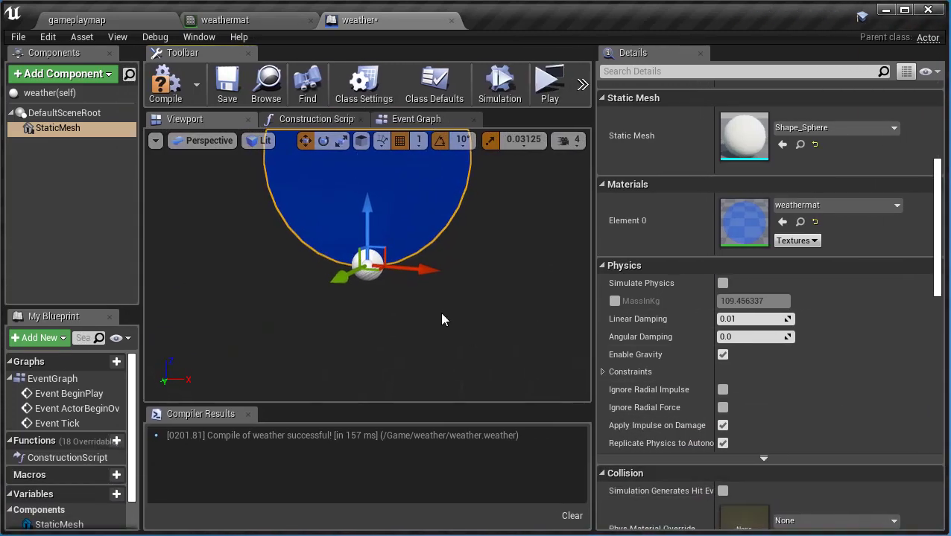
# Step: Lower the sphere mesh 49 units to Z -49
pyautogui.scroll(-4, 440, 305)
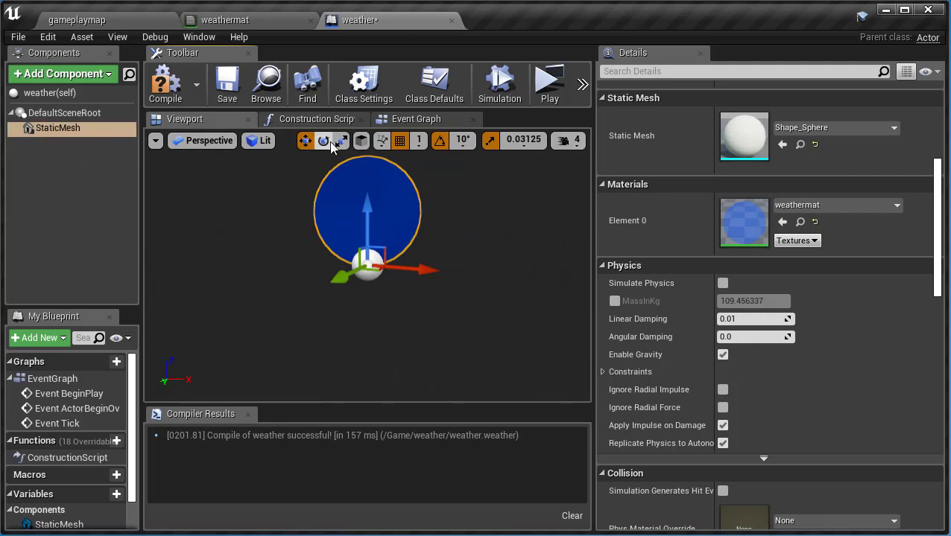
pyautogui.moveTo(368, 210); pyautogui.dragTo(370, 260)
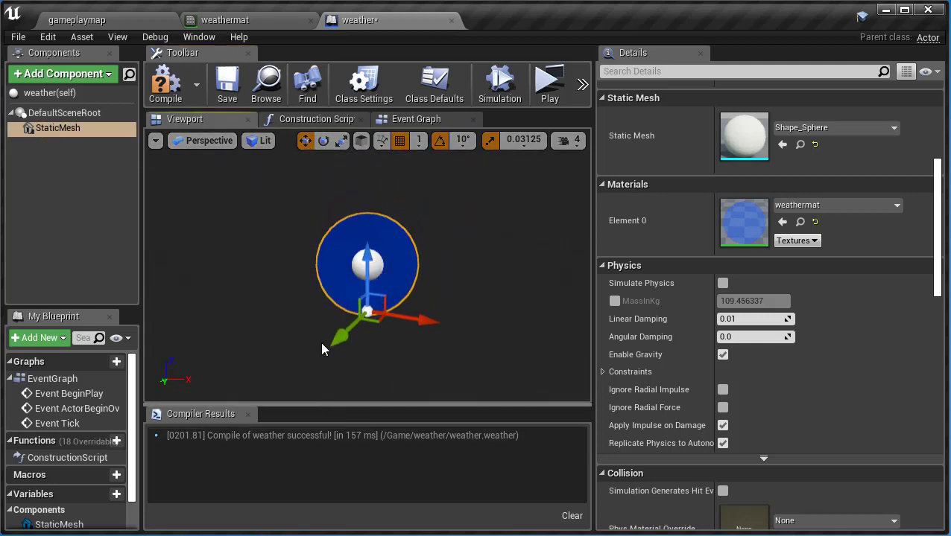
pyautogui.moveTo(319, 343); pyautogui.dragTo(347, 345)
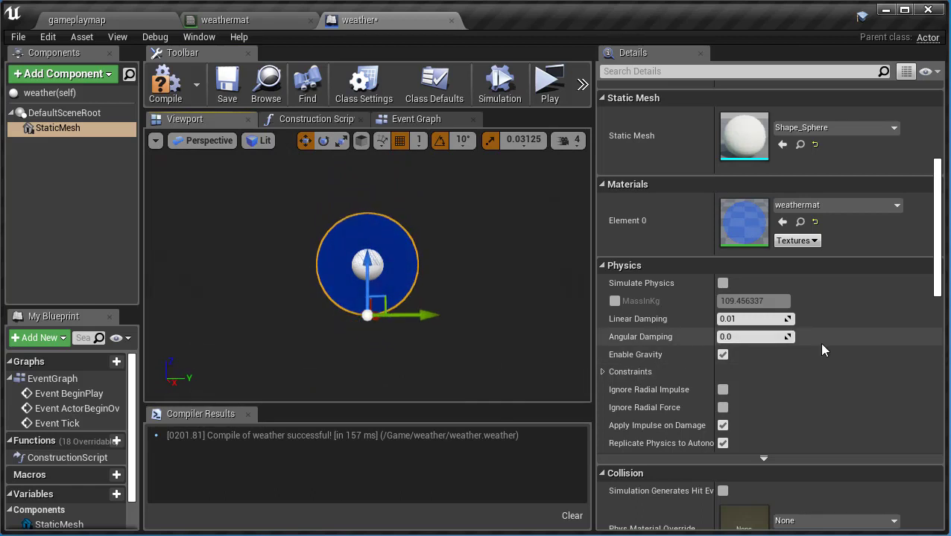
# Step: Switch the sphere's scale to absolute world scale and set it to 500 on all axes
pyautogui.scroll(5, 844, 302)
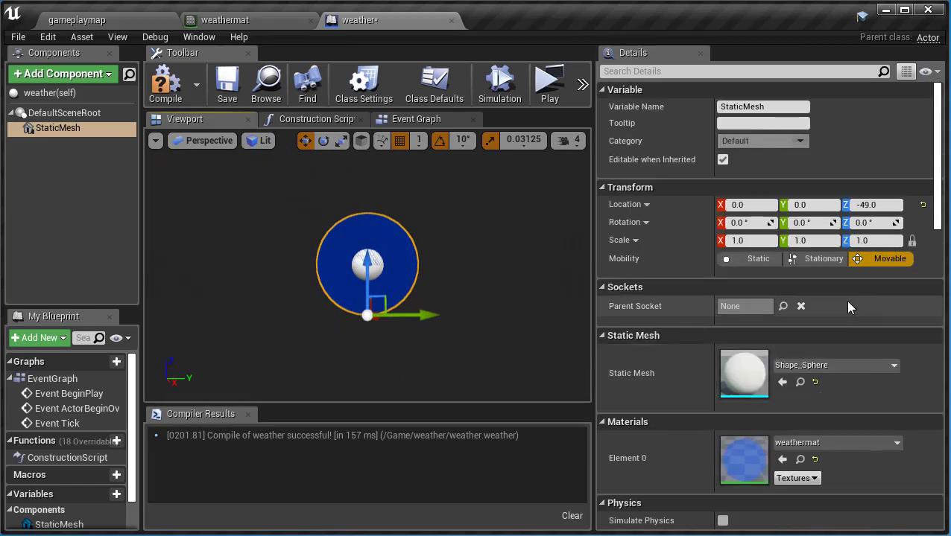
pyautogui.click(635, 240)
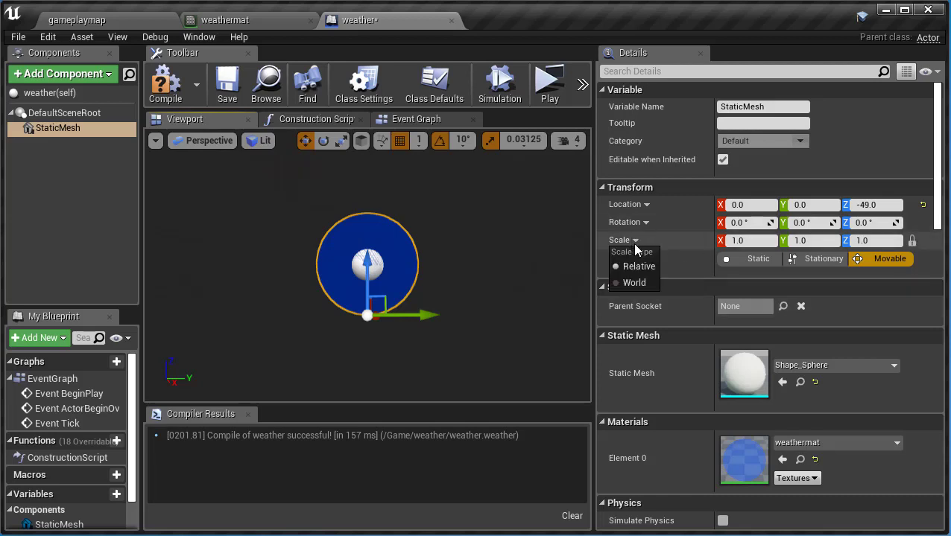
pyautogui.click(633, 285)
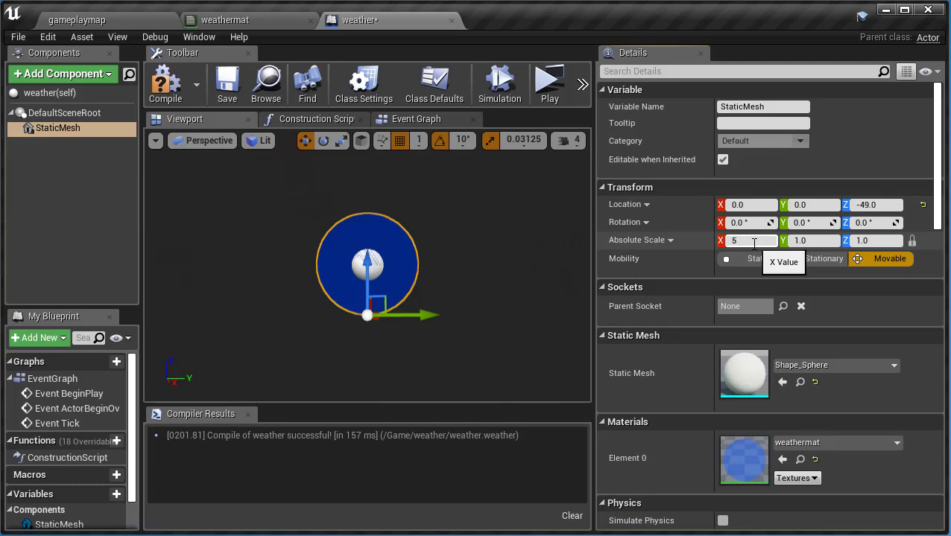
pyautogui.press('Return')
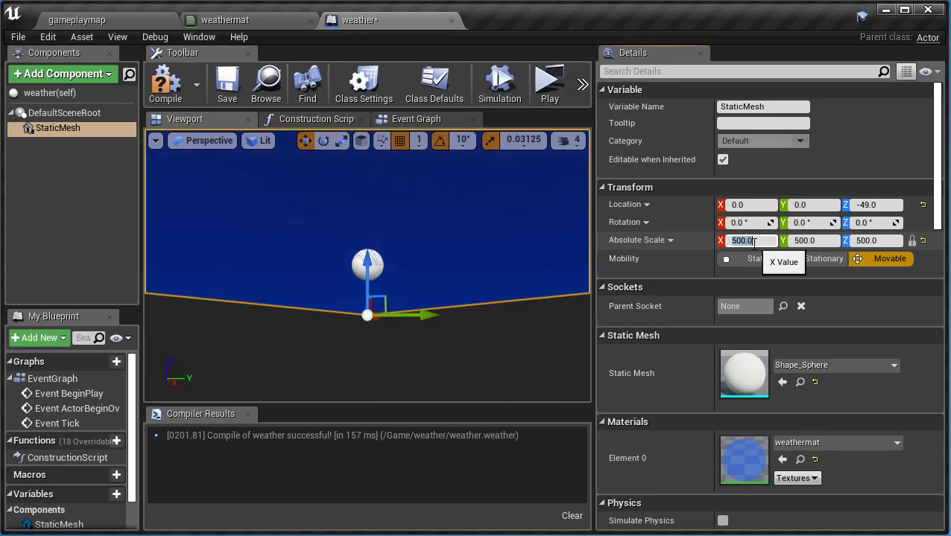
# Step: Frame the enlarged sphere and raise it to Z 630
pyautogui.scroll(3, 439, 268)
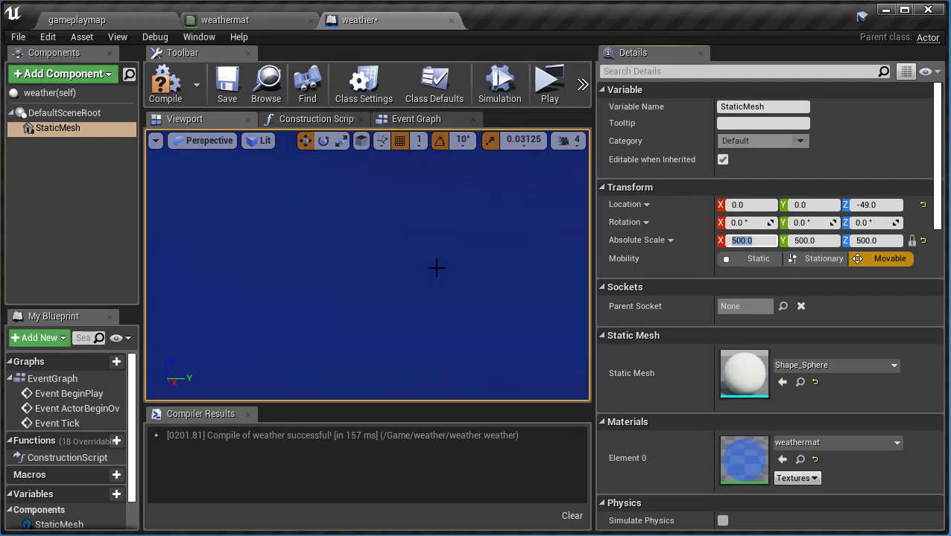
pyautogui.scroll(-3, 436, 268)
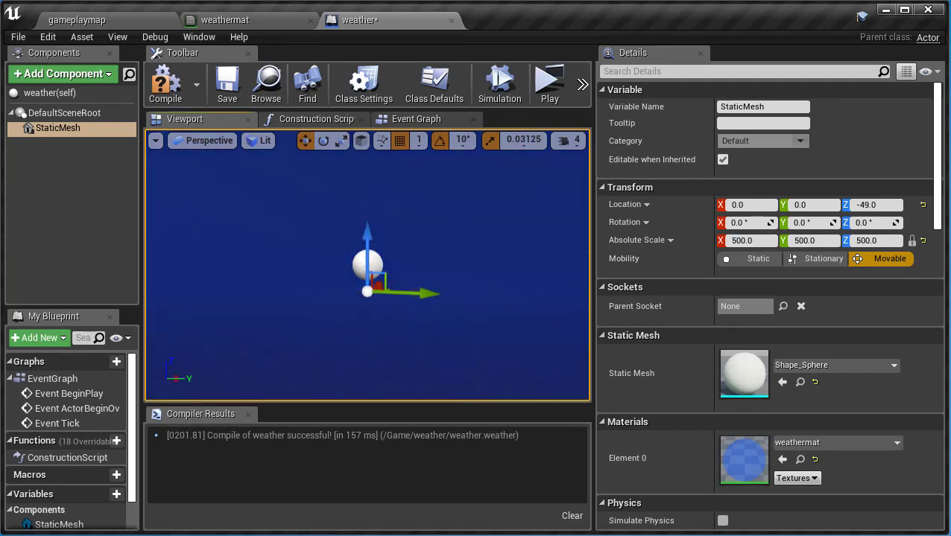
pyautogui.scroll(-1, 467, 301)
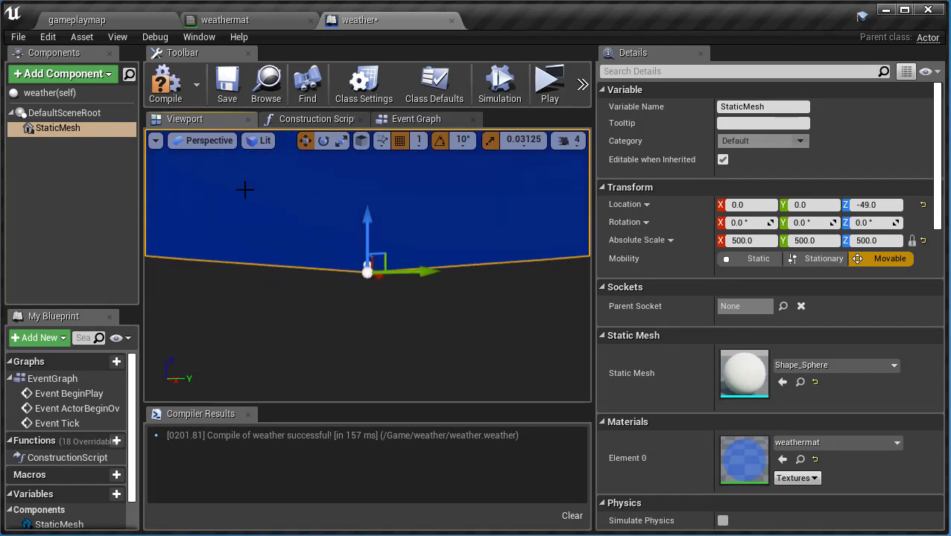
pyautogui.click(31, 128)
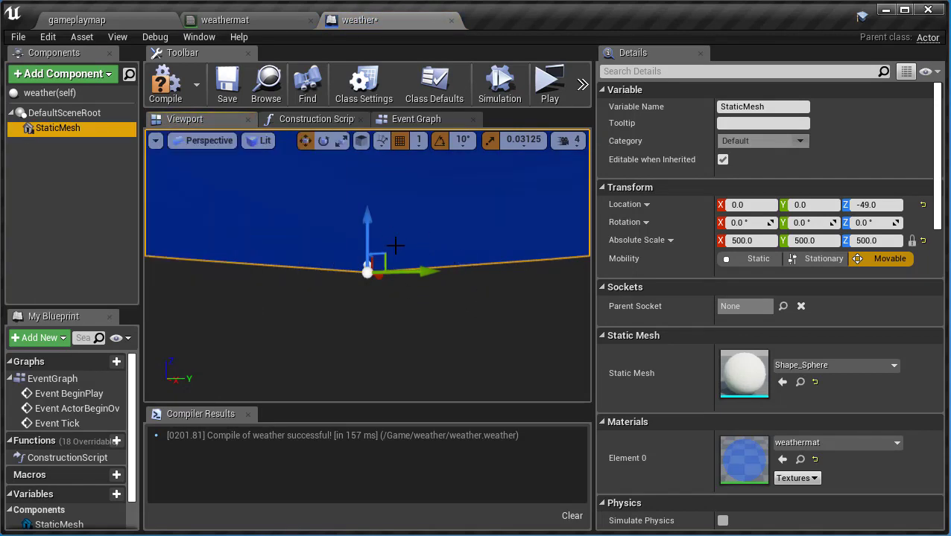
pyautogui.scroll(-5, 414, 260)
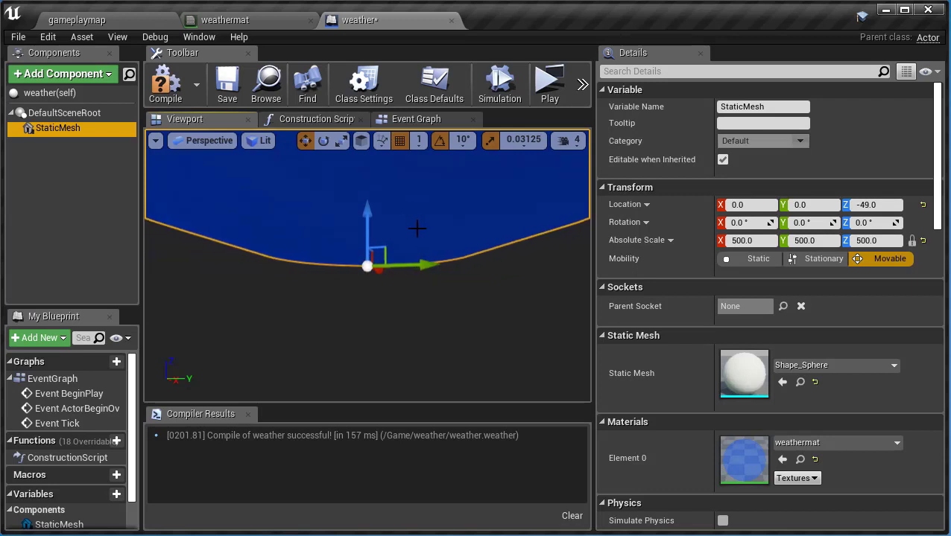
pyautogui.scroll(-6, 421, 231)
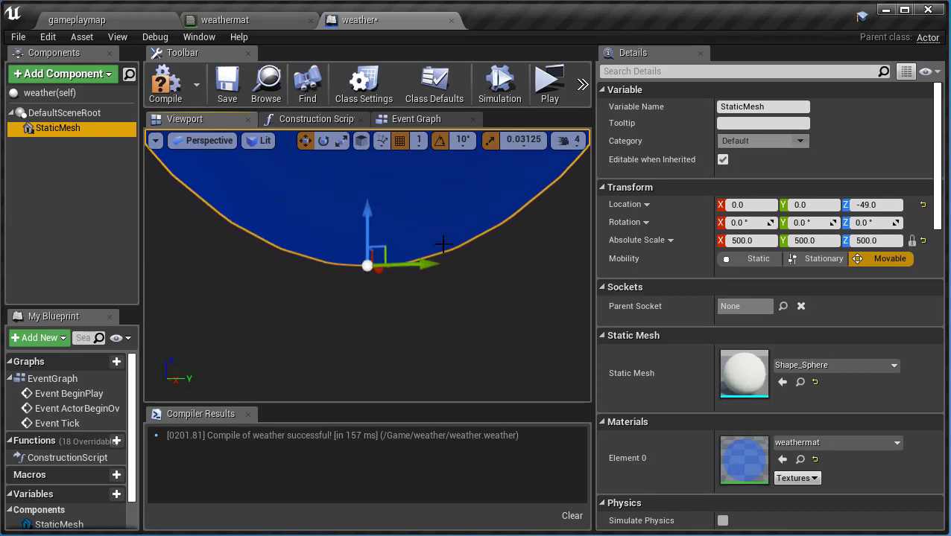
pyautogui.scroll(-6, 444, 252)
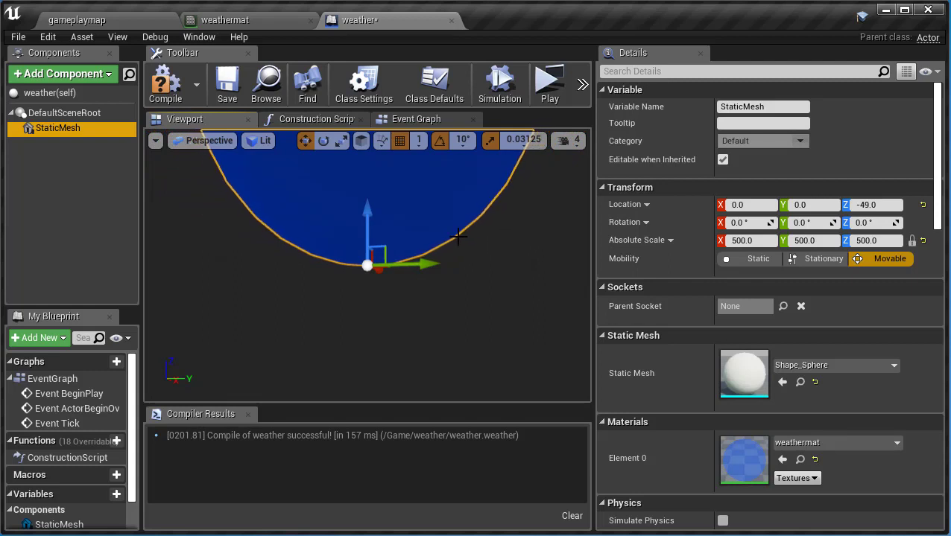
pyautogui.scroll(-6, 457, 236)
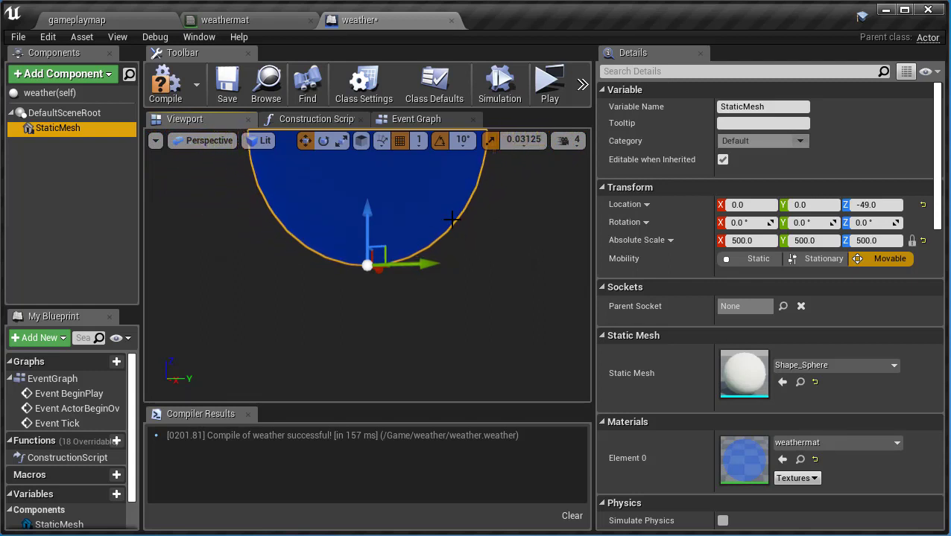
pyautogui.click(470, 234)
pyautogui.press('f')
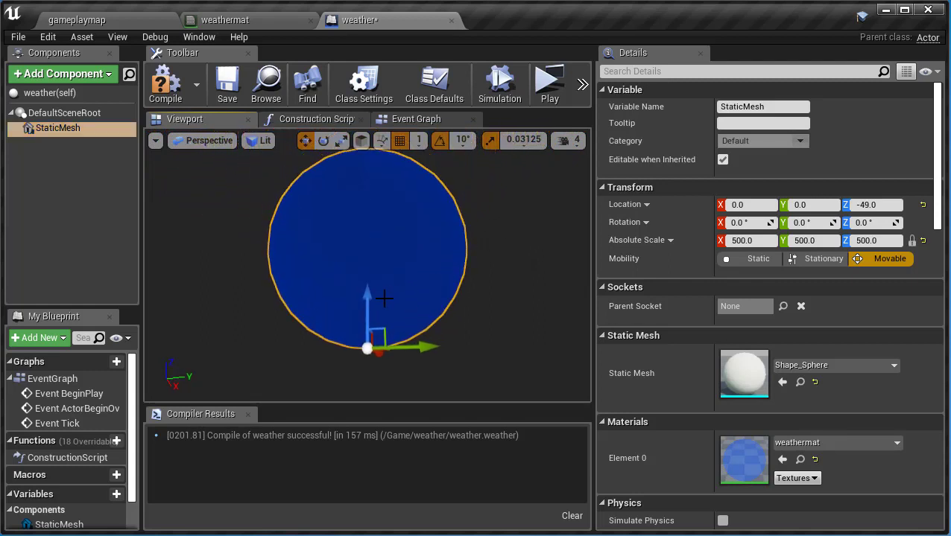
pyautogui.moveTo(364, 291)
pyautogui.mouseDown()
pyautogui.moveTo(368, 303)
pyautogui.moveTo(368, 288)
pyautogui.mouseUp()
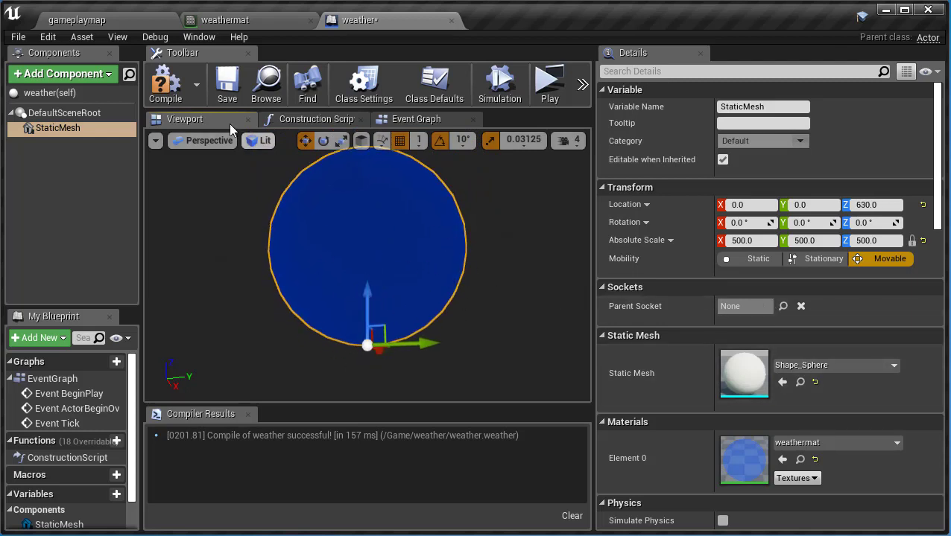
# Step: Tick Replicates in the weather(self) actor's Replication settings
pyautogui.scroll(-5, 828, 378)
pyautogui.scroll(-6, 830, 377)
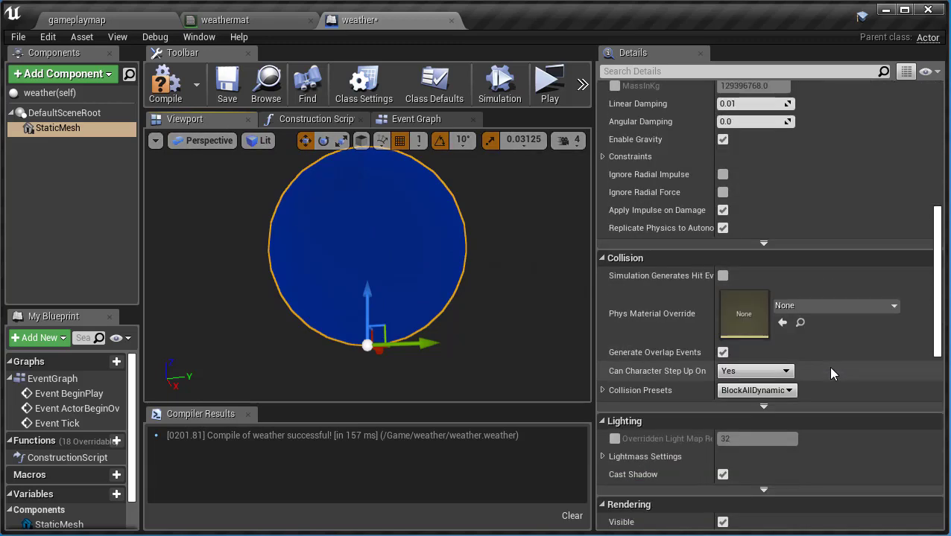
pyautogui.scroll(-6, 832, 372)
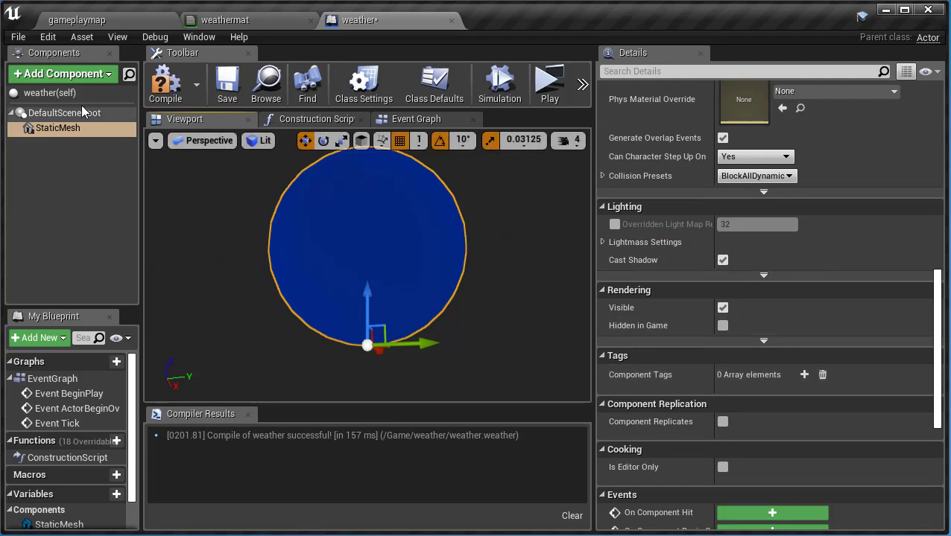
pyautogui.click(54, 96)
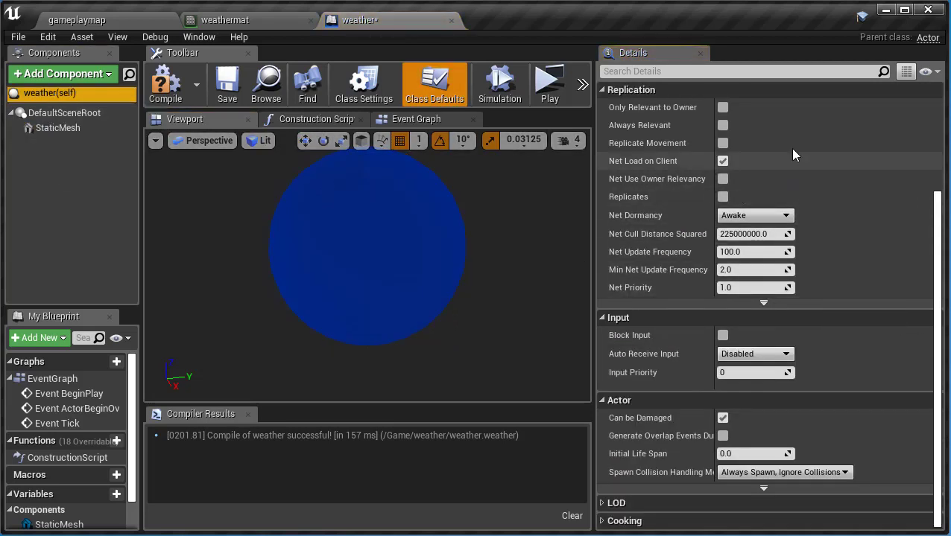
pyautogui.moveTo(640, 199)
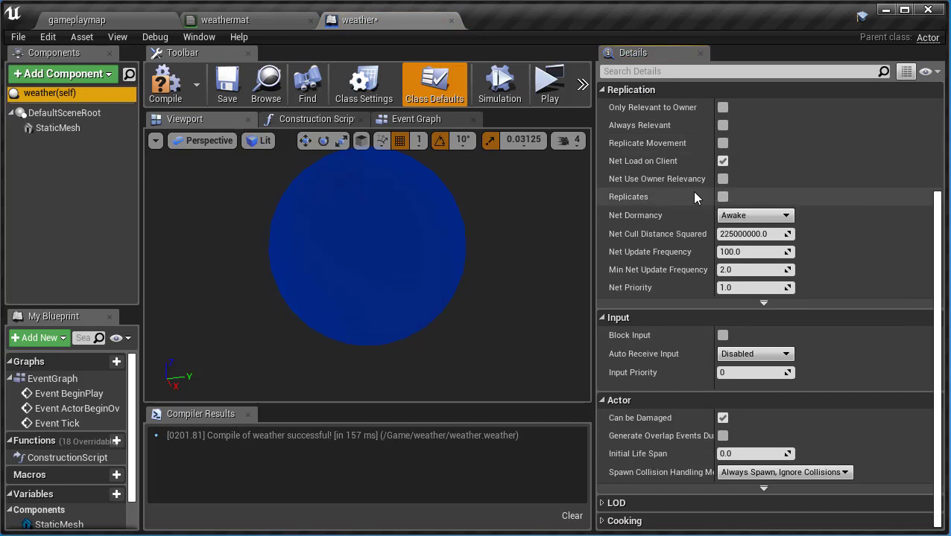
pyautogui.click(723, 198)
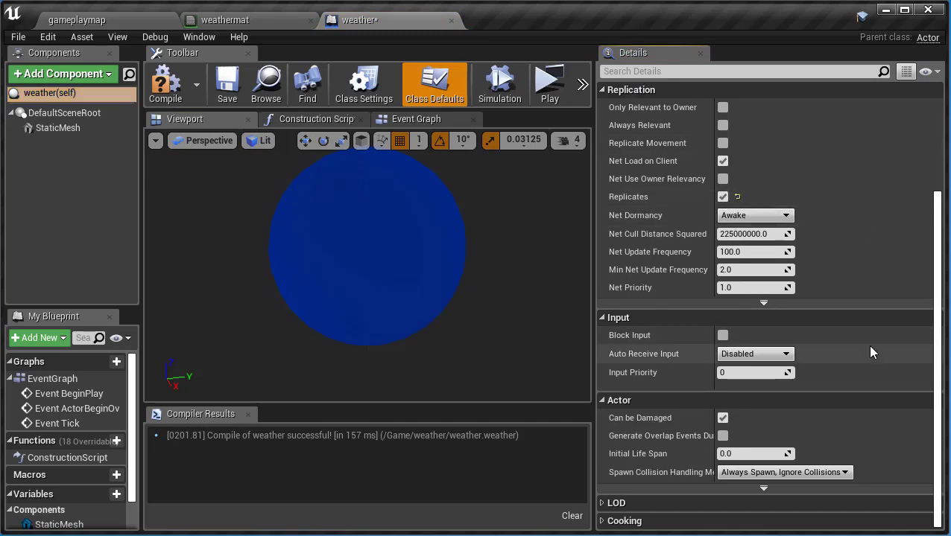
pyautogui.scroll(3, 871, 352)
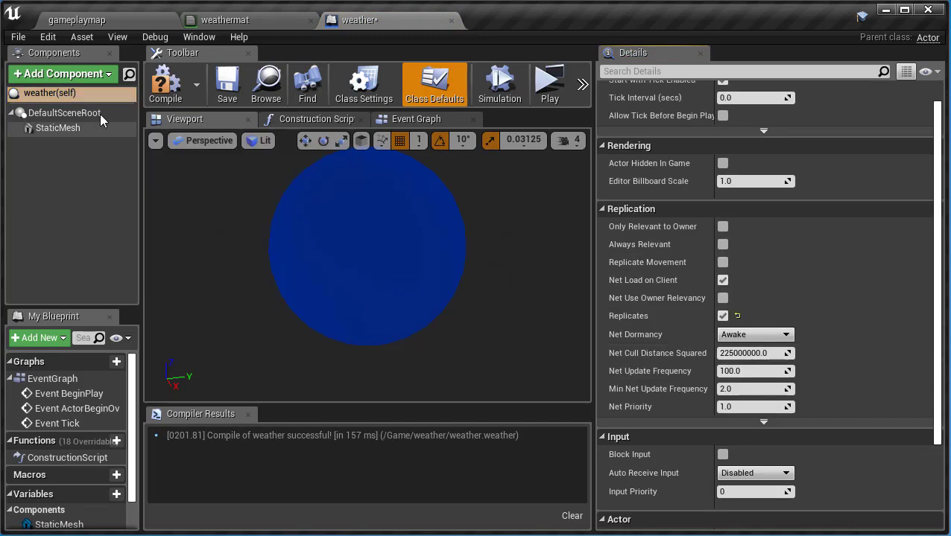
# Step: Set the sphere's Can Character Step Up On to No and its collision preset to OverlapOnlyPawn
pyautogui.click(56, 129)
pyautogui.scroll(-5, 812, 419)
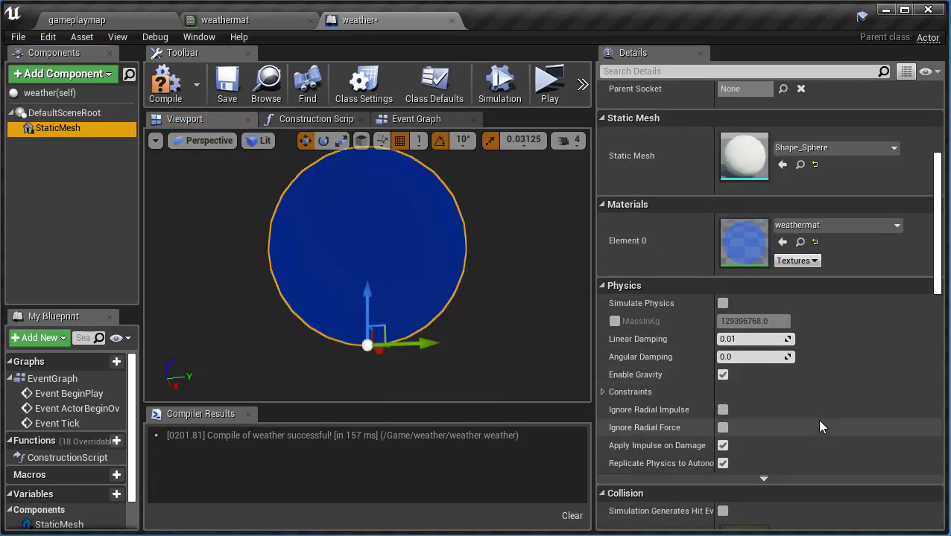
pyautogui.scroll(-2, 812, 419)
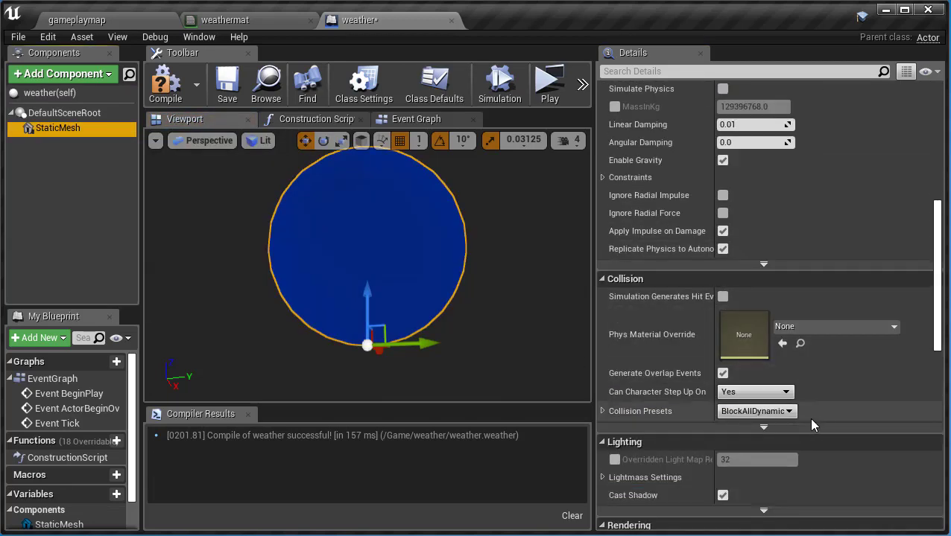
pyautogui.click(782, 392)
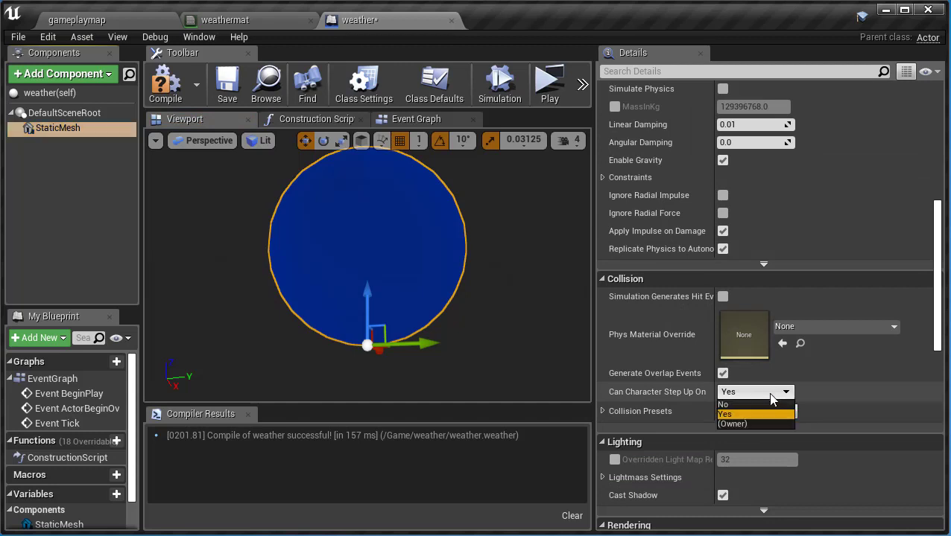
pyautogui.click(750, 404)
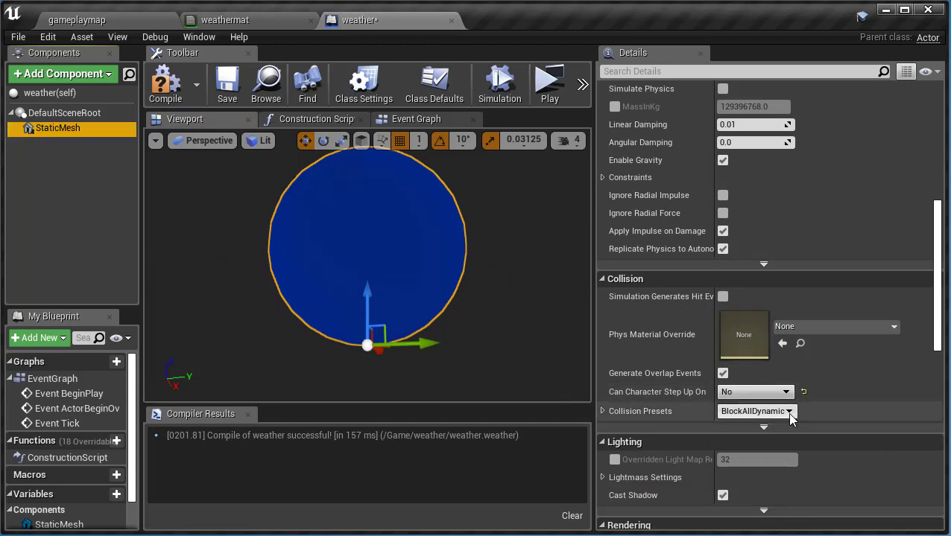
pyautogui.click(790, 412)
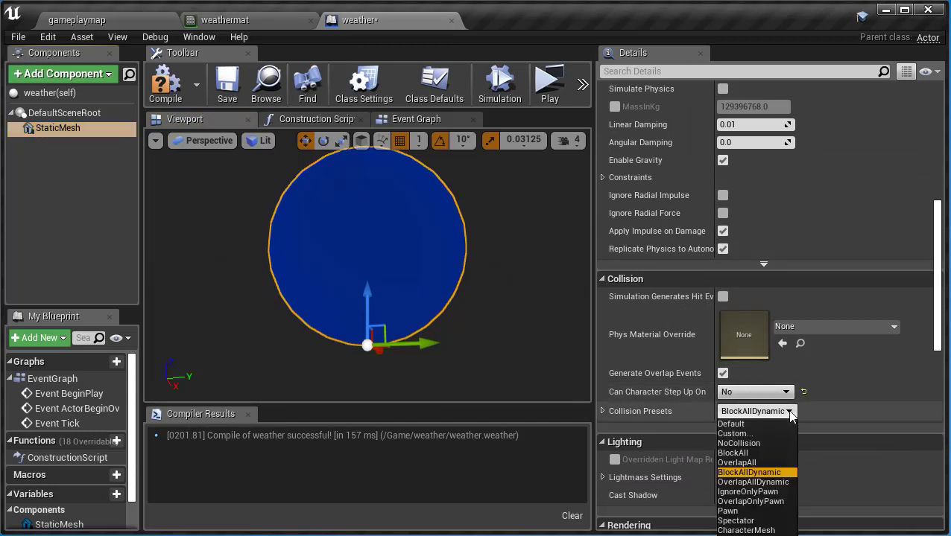
pyautogui.click(754, 502)
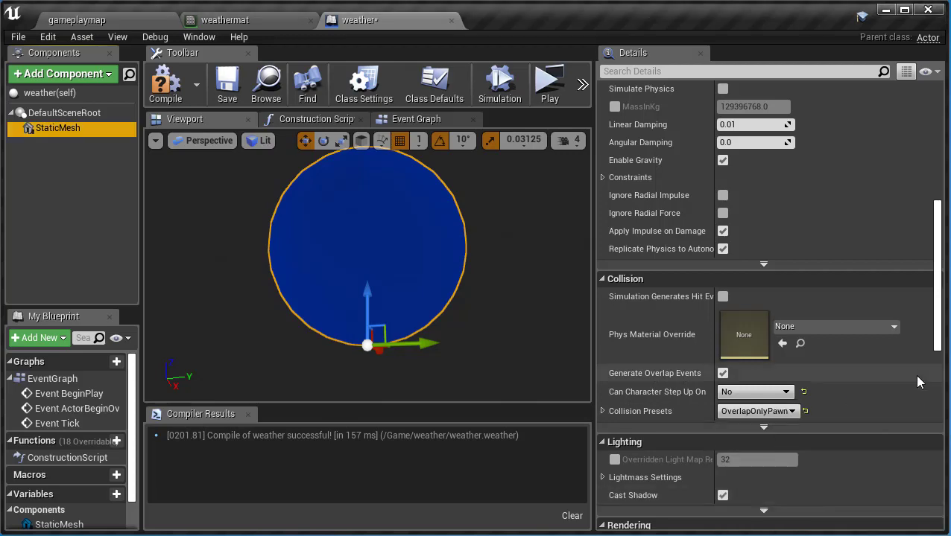
# Step: Compile and save the weather blueprint, then return to the gameplaymap level
pyautogui.scroll(-10, 919, 381)
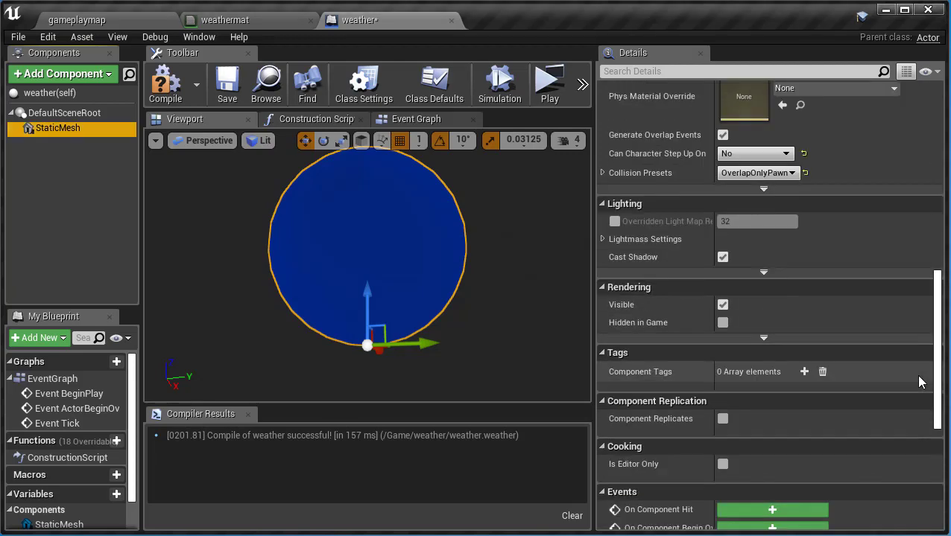
pyautogui.scroll(5, 915, 374)
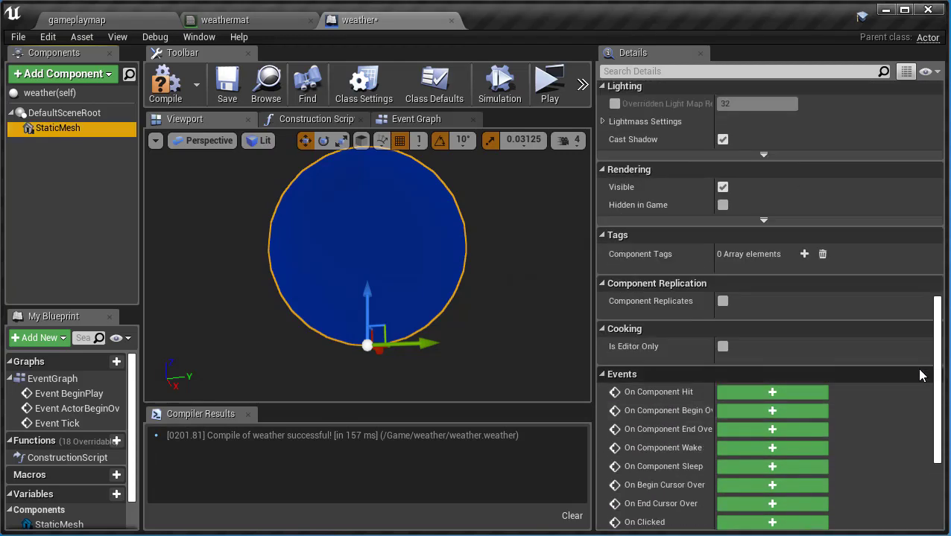
pyautogui.scroll(2, 911, 359)
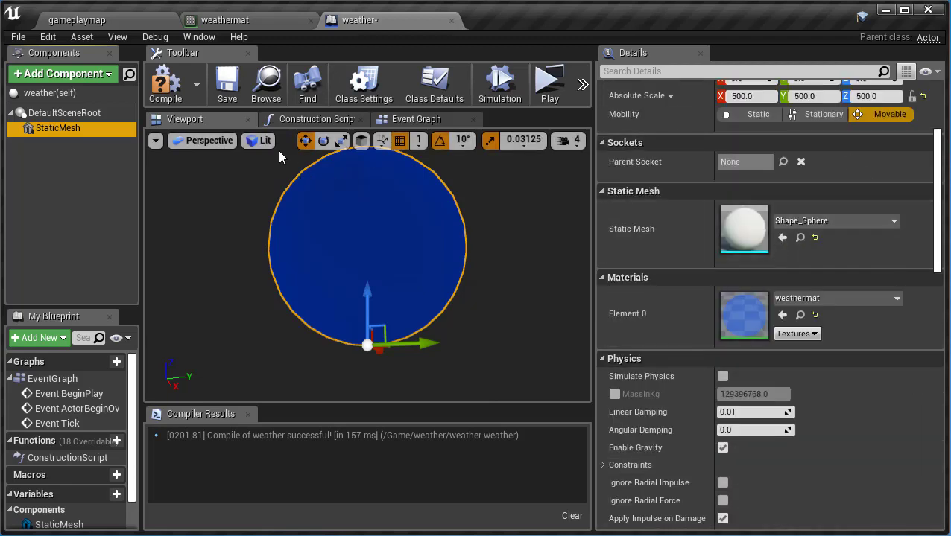
pyautogui.click(165, 82)
pyautogui.click(225, 87)
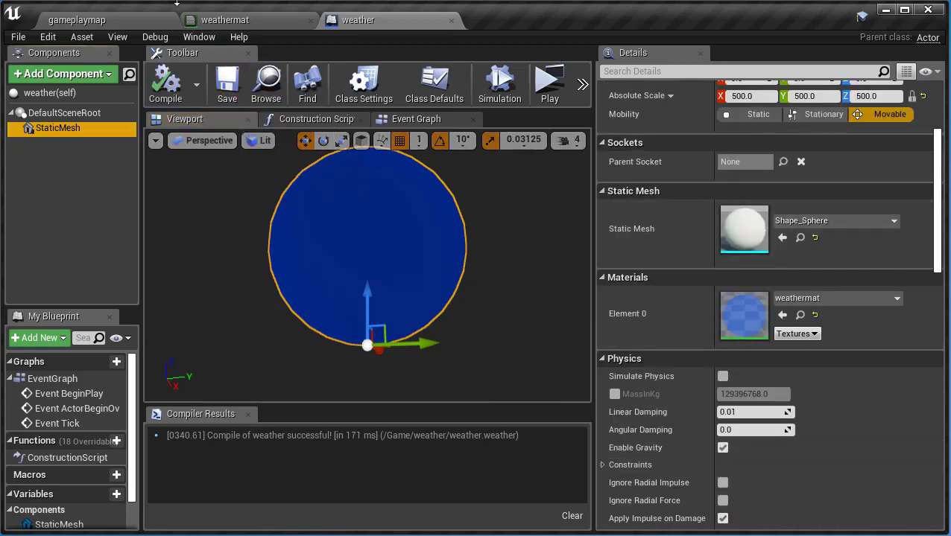
pyautogui.click(103, 20)
pyautogui.scroll(-10, 487, 239)
# Step: Zoom out over the landscape and drag the weather blueprint into the gameplaymap level
pyautogui.scroll(-8, 455, 227)
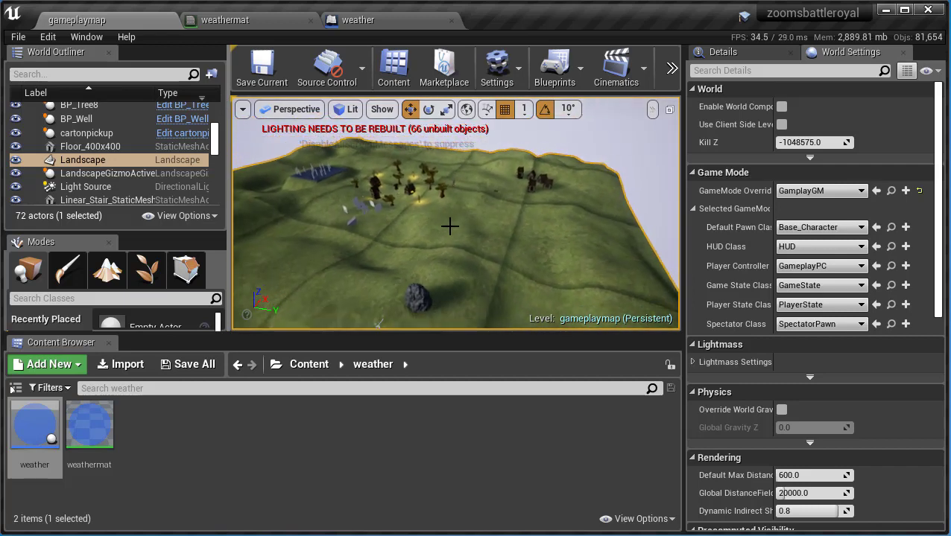
pyautogui.scroll(-4, 414, 201)
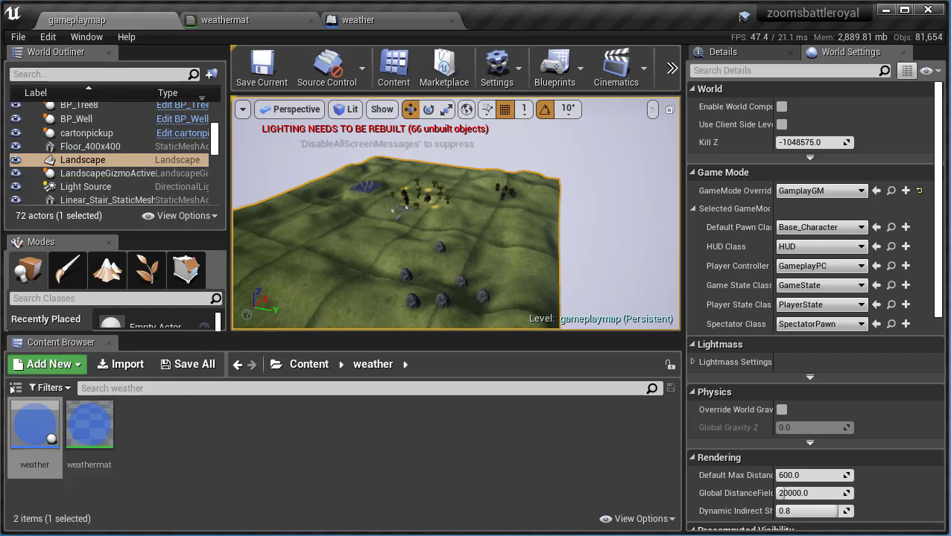
pyautogui.moveTo(389, 242)
pyautogui.mouseDown()
pyautogui.moveTo(389, 231)
pyautogui.moveTo(389, 242)
pyautogui.mouseUp()
pyautogui.moveTo(45, 432); pyautogui.dragTo(449, 209)
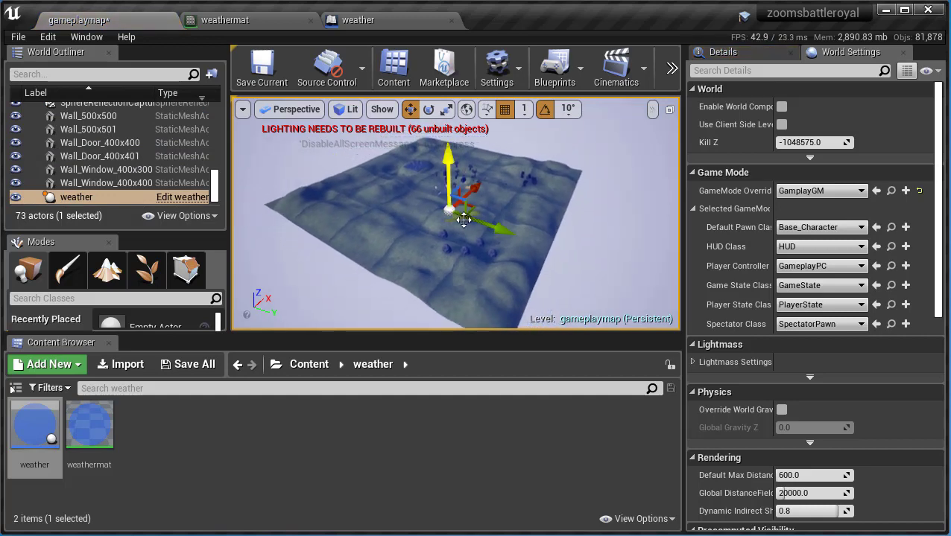
# Step: Shift the weather sphere sideways under the landscape, orbiting to check its extent
pyautogui.keyDown('alt'); pyautogui.moveTo(467, 216); pyautogui.dragTo(452, 278); pyautogui.keyUp('alt')
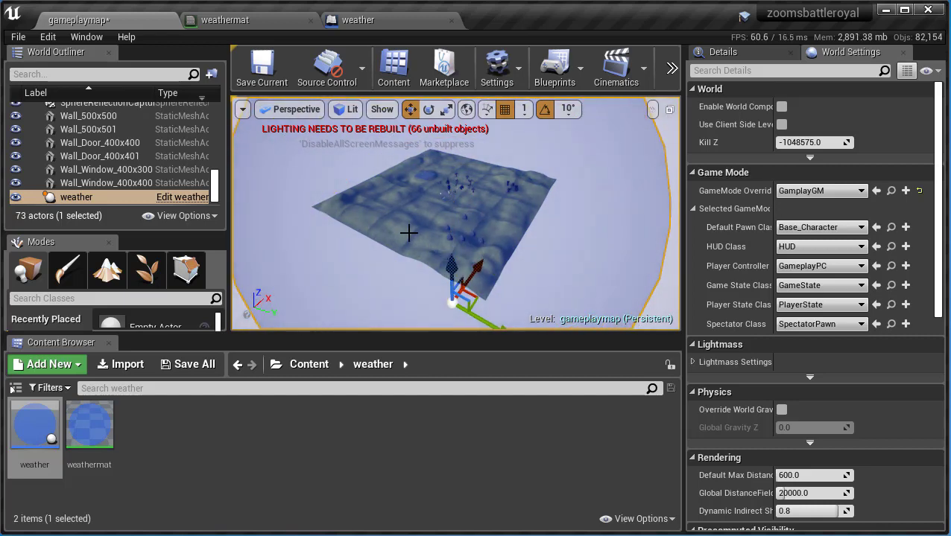
pyautogui.keyDown('alt'); pyautogui.moveTo(403, 234); pyautogui.dragTo(470, 276); pyautogui.keyUp('alt')
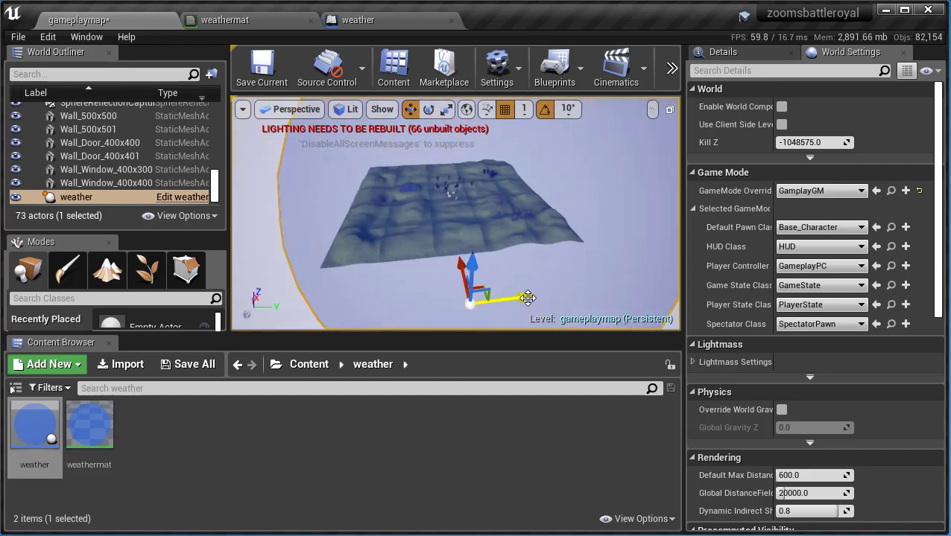
pyautogui.keyDown('alt'); pyautogui.moveTo(528, 298); pyautogui.dragTo(330, 316); pyautogui.keyUp('alt')
pyautogui.moveTo(426, 311); pyautogui.dragTo(403, 313)
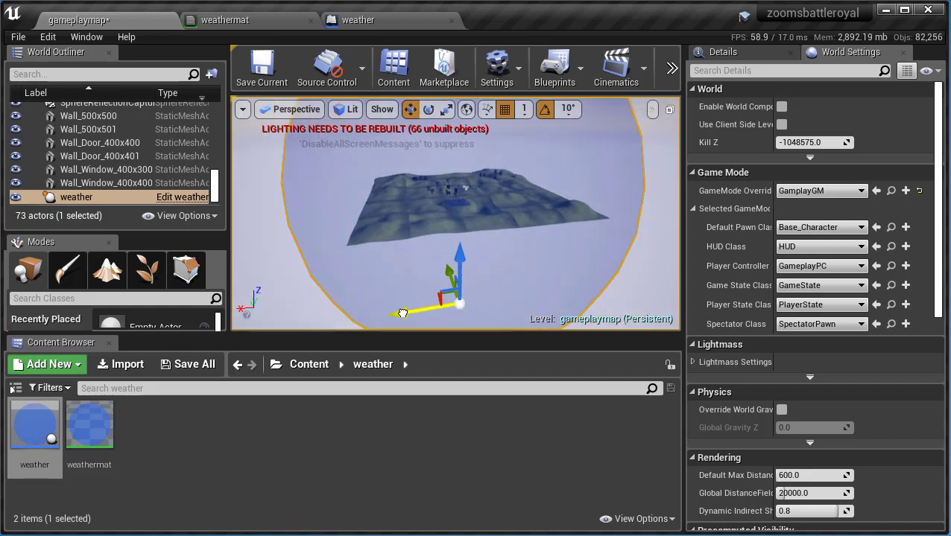
pyautogui.keyDown('alt'); pyautogui.moveTo(311, 256); pyautogui.dragTo(354, 268); pyautogui.keyUp('alt')
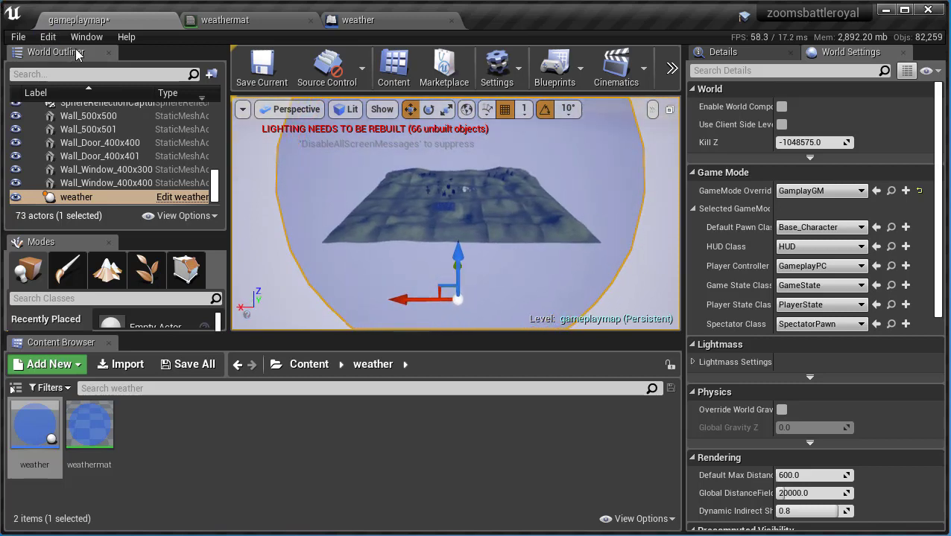
# Step: Give the weather sphere a uniform absolute scale of 400, then compile and save the blueprint
pyautogui.click(368, 21)
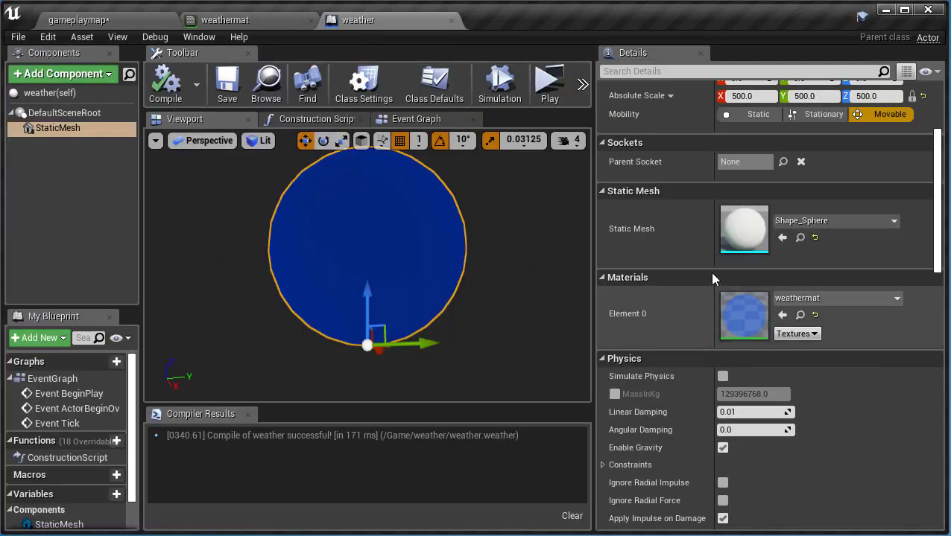
pyautogui.scroll(4, 765, 246)
pyautogui.click(747, 241)
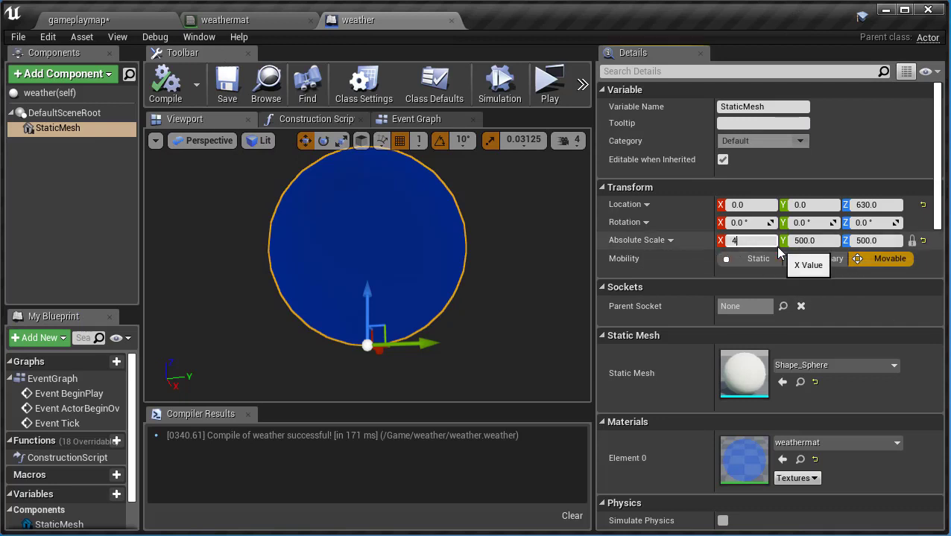
pyautogui.write('400')
pyautogui.press('Return')
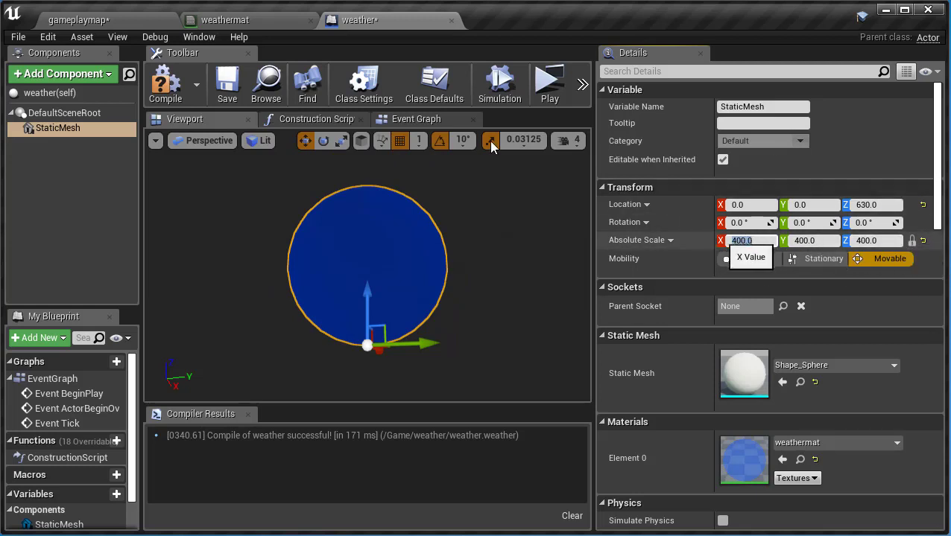
pyautogui.click(166, 83)
pyautogui.click(227, 83)
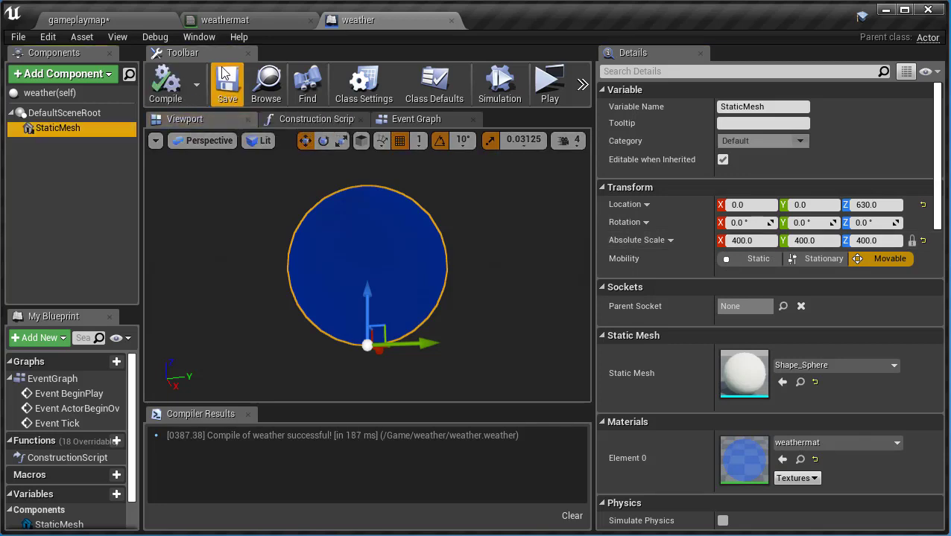
# Step: Check in gameplaymap that the 400-scale sphere encloses the landscape, then Save All
pyautogui.click(136, 22)
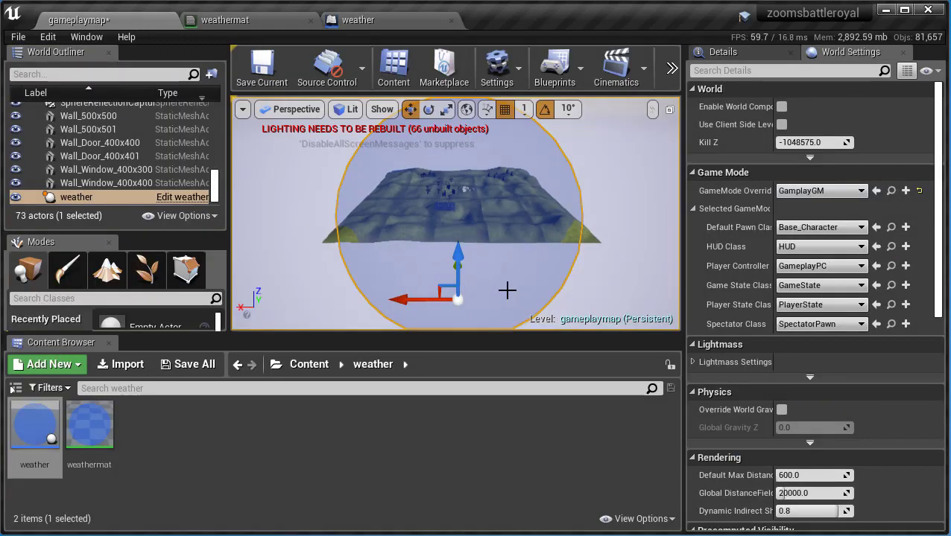
pyautogui.keyDown('alt'); pyautogui.moveTo(428, 258); pyautogui.dragTo(462, 232); pyautogui.keyUp('alt')
pyautogui.keyDown('alt'); pyautogui.moveTo(406, 285); pyautogui.dragTo(452, 238); pyautogui.keyUp('alt')
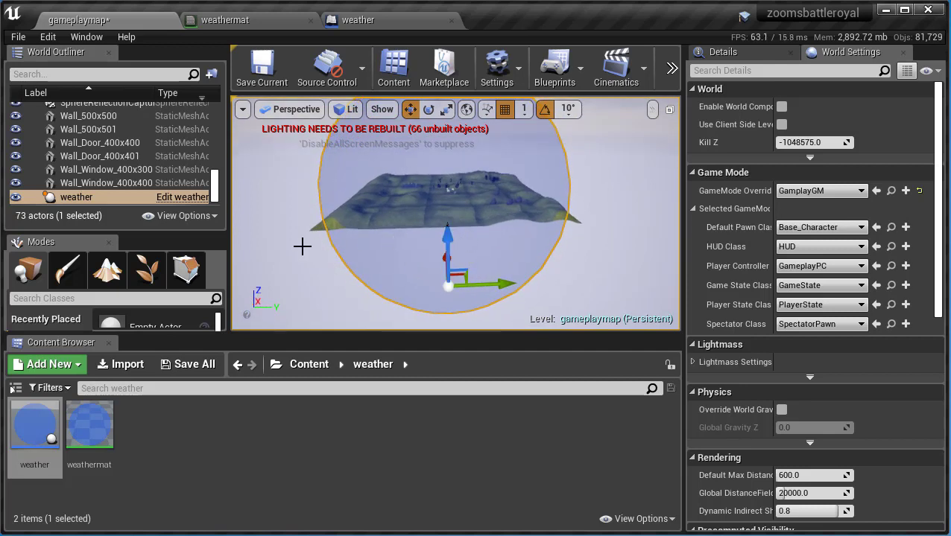
pyautogui.keyDown('alt'); pyautogui.moveTo(303, 247); pyautogui.dragTo(370, 212); pyautogui.keyUp('alt')
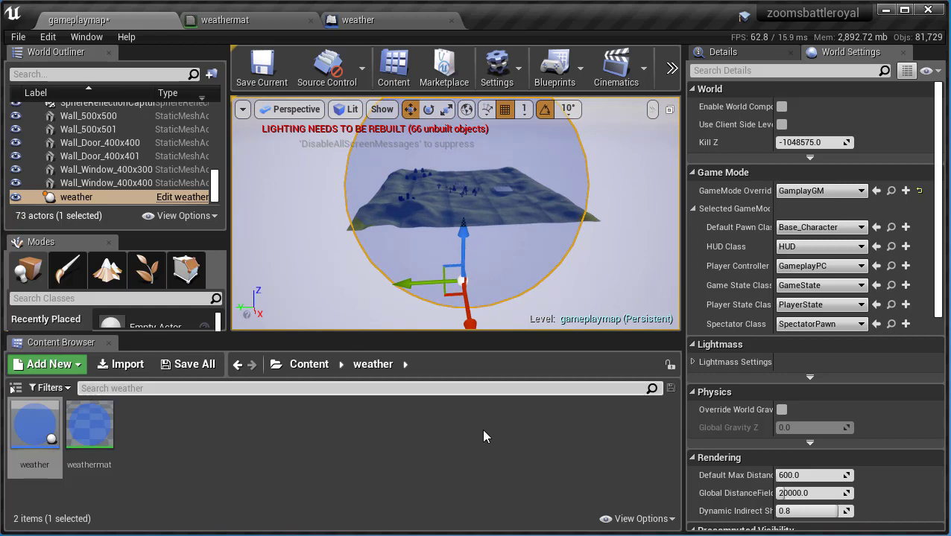
pyautogui.click(18, 37)
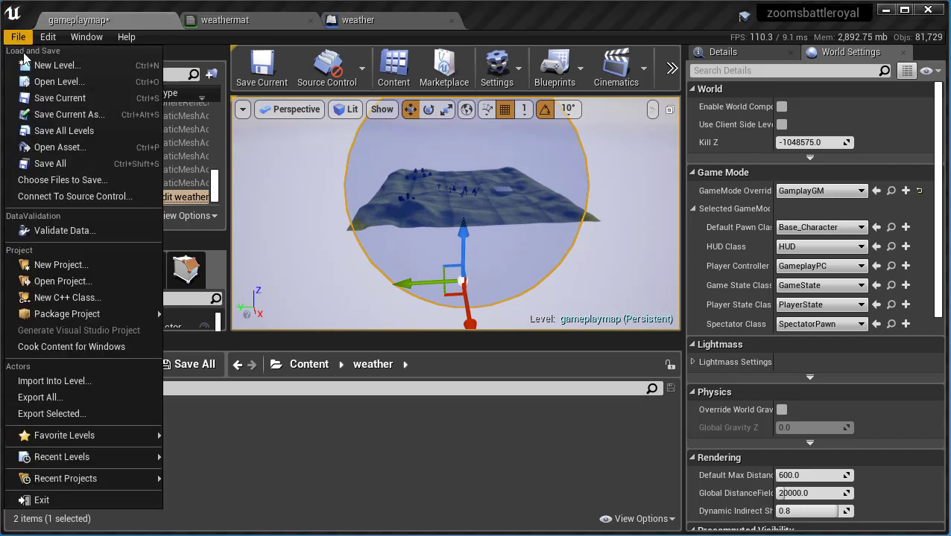
pyautogui.click(54, 160)
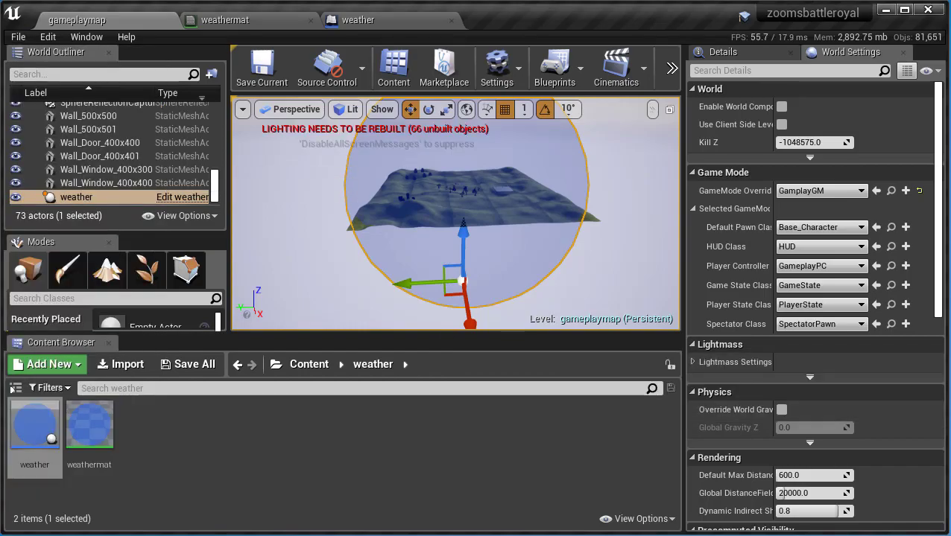